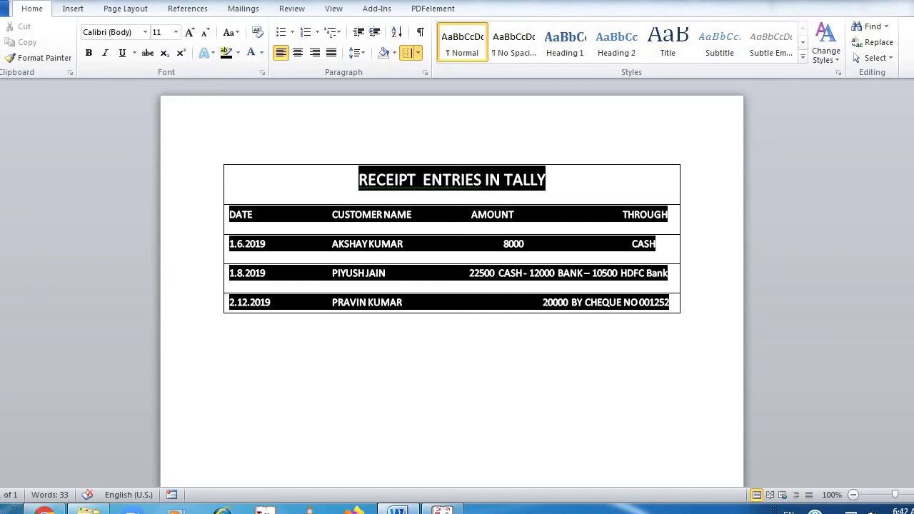
- Switch to Tally.ERP 9 and open accounting voucher entry for a receipt in XYZ SHOWROOM LTD
{"action": "key", "text": "alt+Tab"}
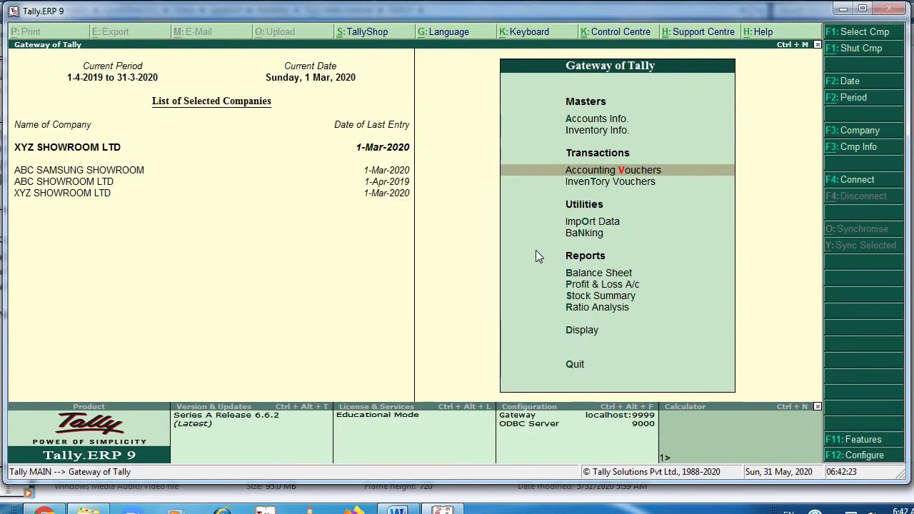
{"action": "key", "text": "Down"}
{"action": "key", "text": "Up"}
{"action": "key", "text": "Return"}
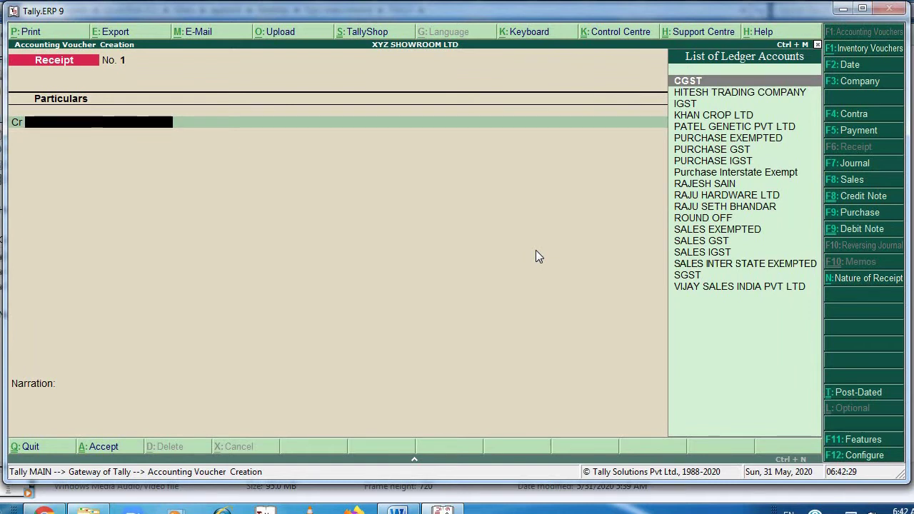
- Check the first entry in the Word receipt list and set the Tally receipt voucher's date to 1-6
{"action": "key", "text": "alt+Tab"}
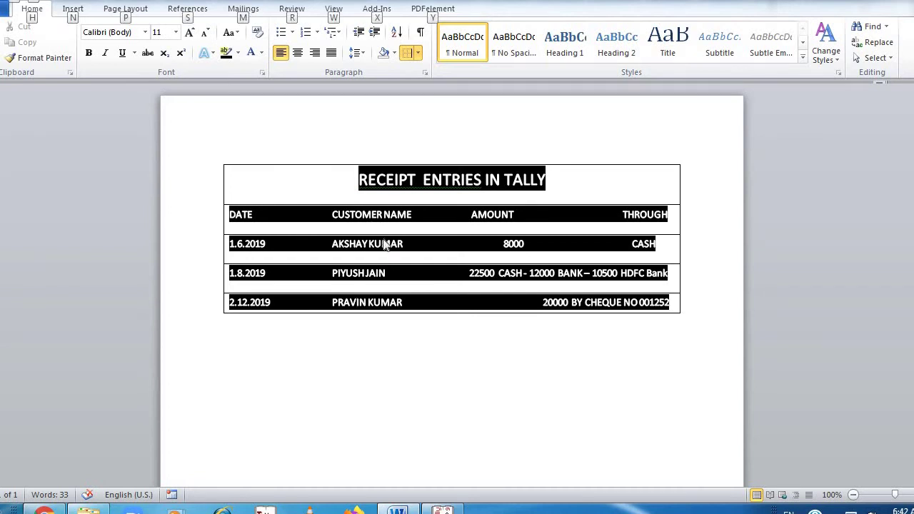
{"action": "key", "text": "alt+Tab"}
{"action": "key", "text": "F2"}
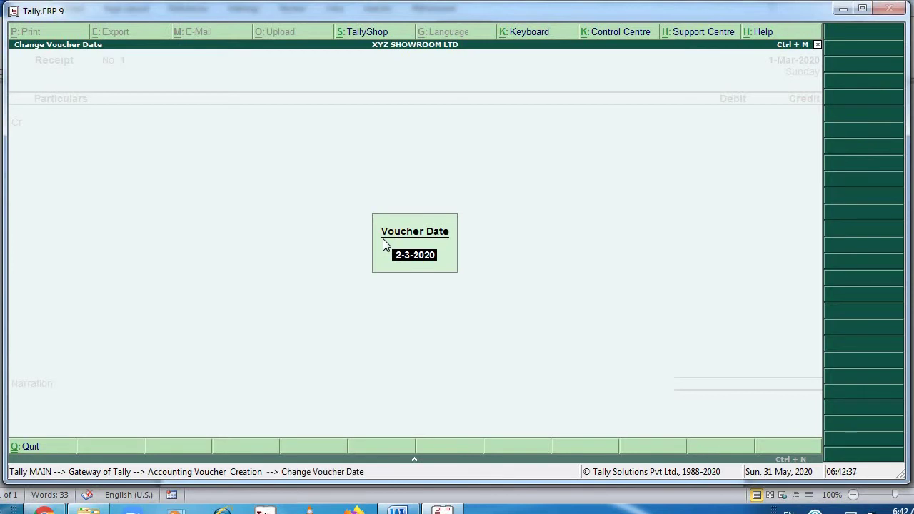
{"action": "type", "text": "1-6"}
{"action": "key", "text": "Return"}
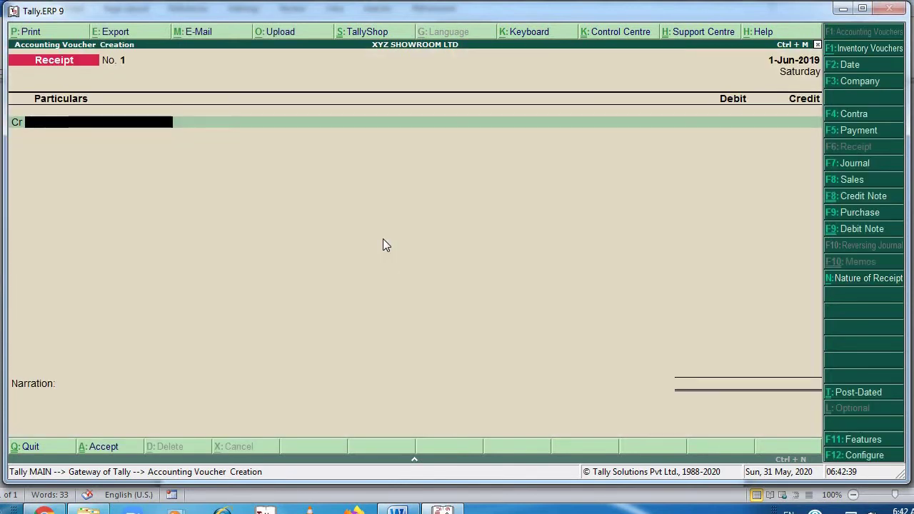
- Create a ledger for the first customer under Sundry Debtors, keeping the default details, and use it as the credit account
{"action": "key", "text": "alt+c"}
{"action": "type", "text": "AKSHAY"}
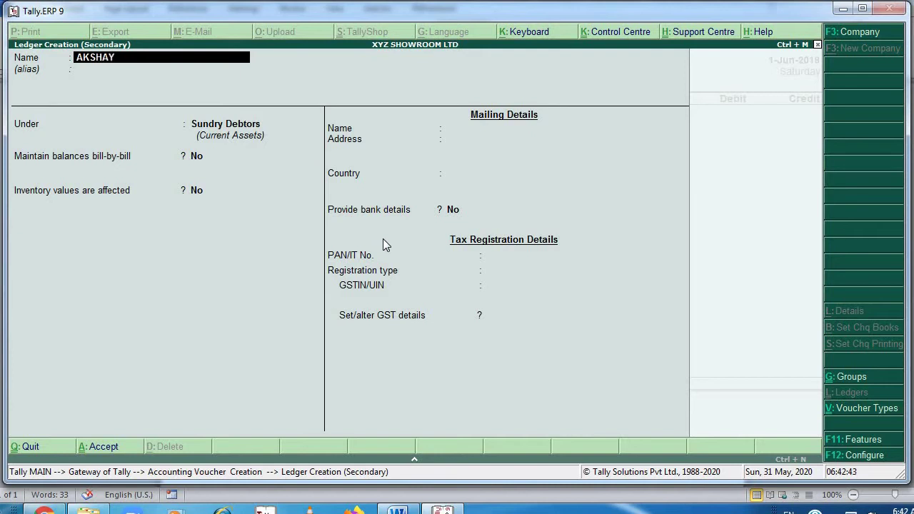
{"action": "type", "text": " KUMAR"}
{"action": "key", "text": "Return"}
{"action": "key", "text": "Return"}
{"action": "key", "text": "Return"}
{"action": "key", "text": "Return"}
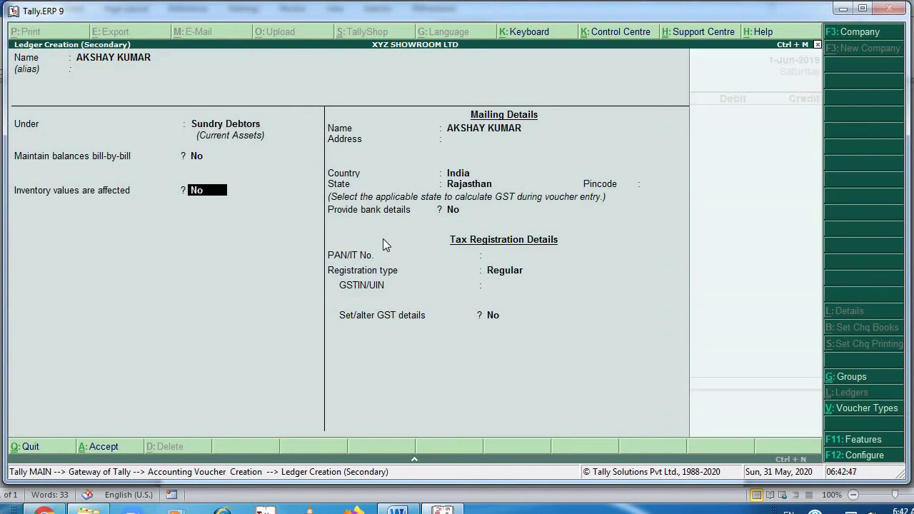
{"action": "key", "text": "Return"}
{"action": "key", "text": "Return"}
{"action": "key", "text": "Return"}
{"action": "key", "text": "Return"}
{"action": "key", "text": "Return"}
{"action": "key", "text": "Return"}
{"action": "key", "text": "Return"}
{"action": "key", "text": "Return"}
{"action": "key", "text": "Return"}
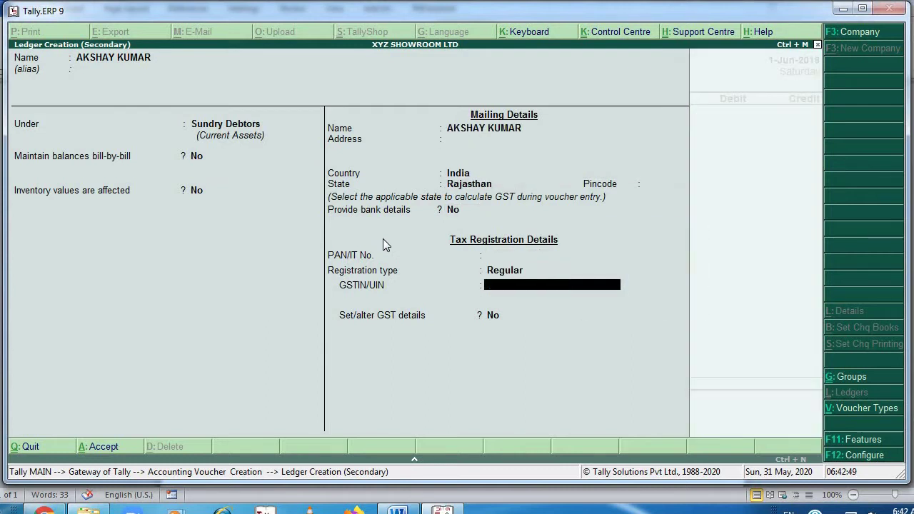
{"action": "key", "text": "Return"}
{"action": "key", "text": "Return"}
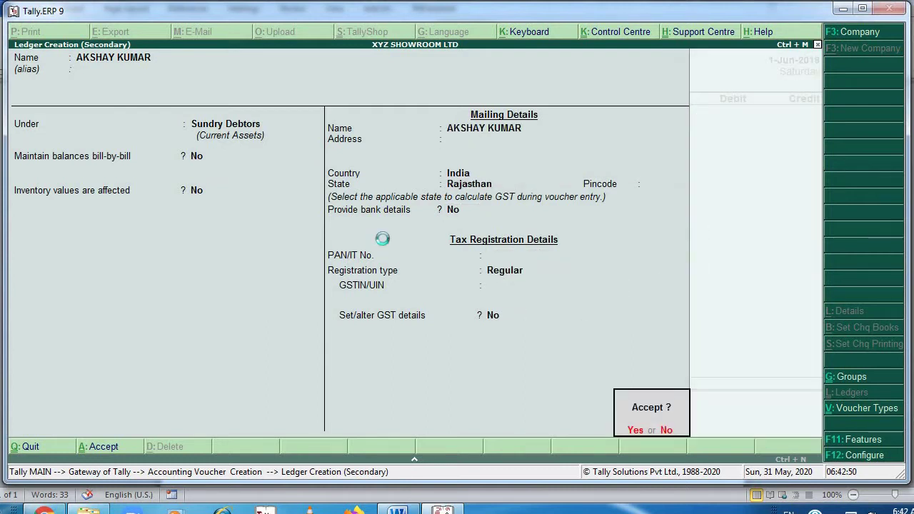
{"action": "key", "text": "Return"}
{"action": "key", "text": "Return"}
- Check the amount in the Word receipt list and credit the first customer with 8000 in Tally
{"action": "key", "text": "alt+Tab"}
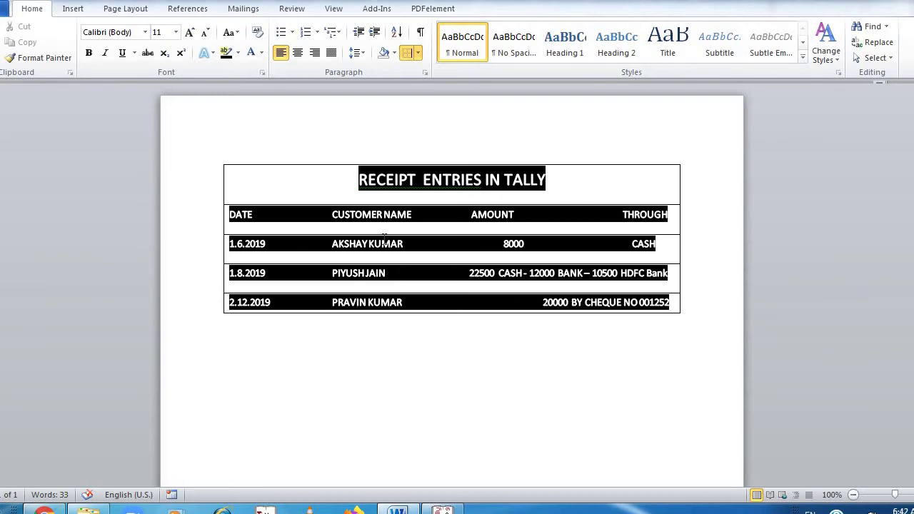
{"action": "key", "text": "alt+Tab"}
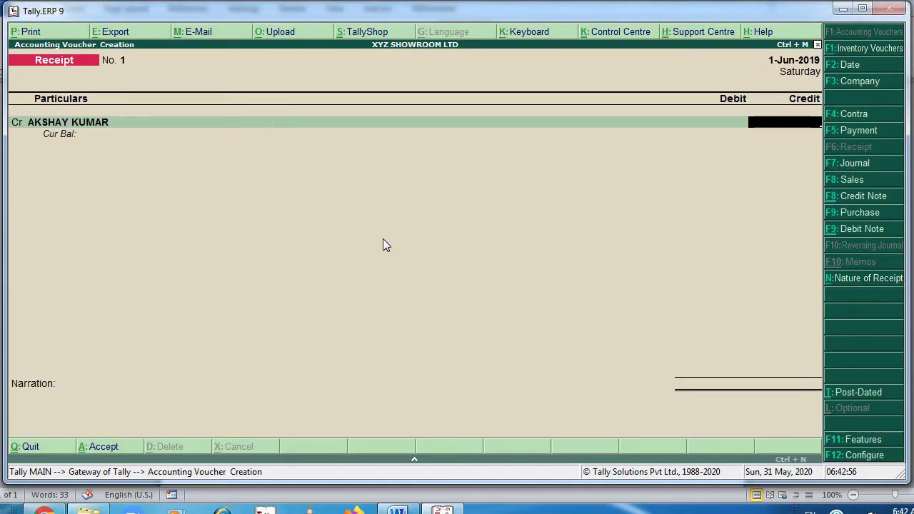
{"action": "type", "text": "8000"}
{"action": "key", "text": "Return"}
{"action": "key", "text": "Return"}
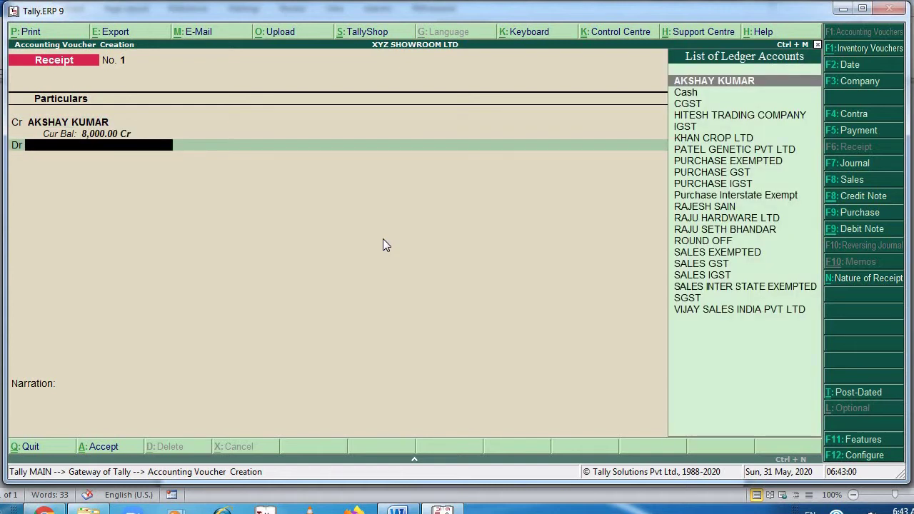
- Debit Cash for the full 8,000, leave the narration blank and save the first receipt voucher
{"action": "key", "text": "Down"}
{"action": "key", "text": "Return"}
{"action": "key", "text": "Return"}
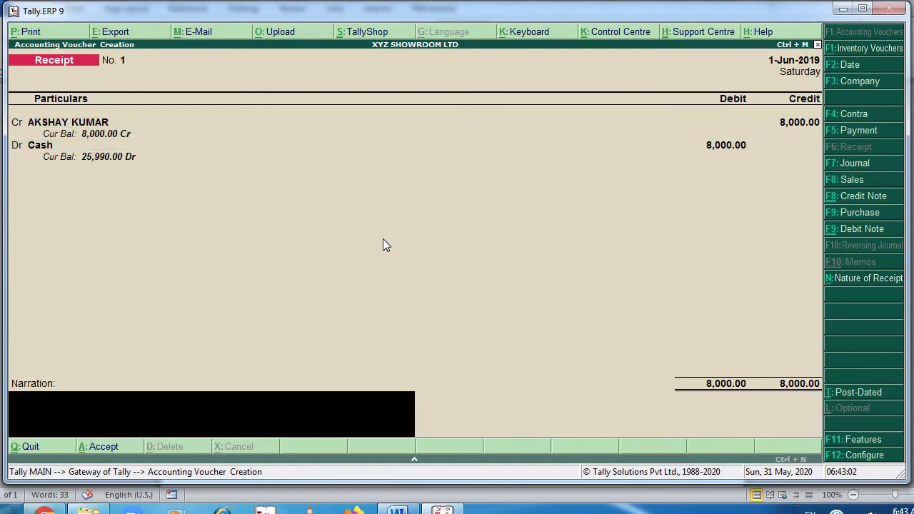
{"action": "key", "text": "Return"}
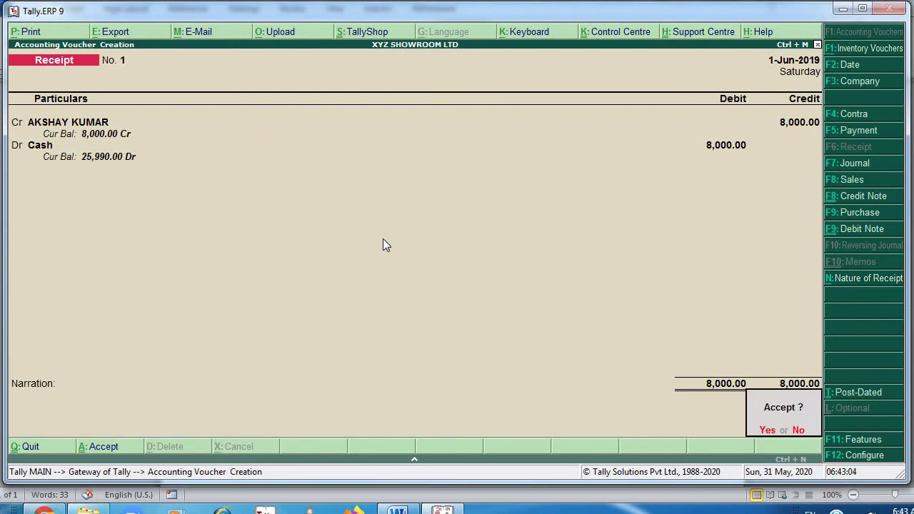
{"action": "key", "text": "Return"}
- Check the second entry in the Word receipt list and set the new Tally receipt voucher's date to 1-8
{"action": "key", "text": "alt+Tab"}
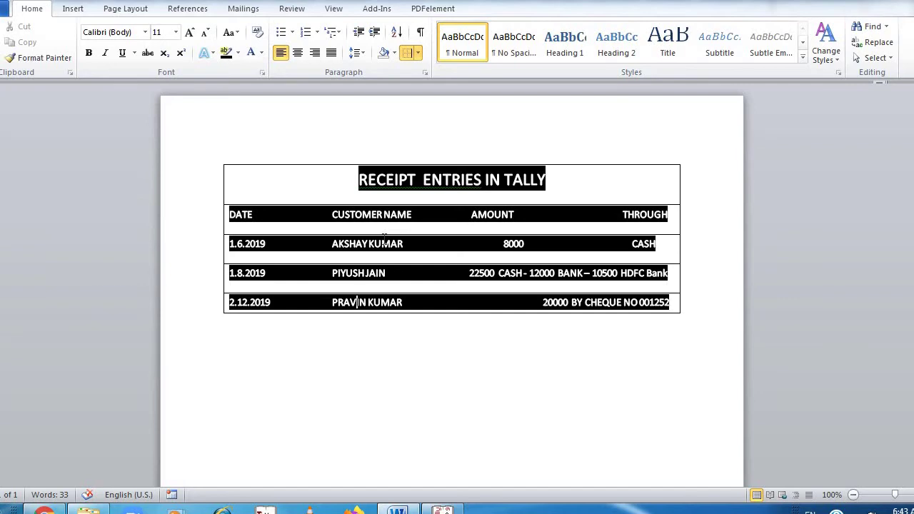
{"action": "key", "text": "alt+Tab"}
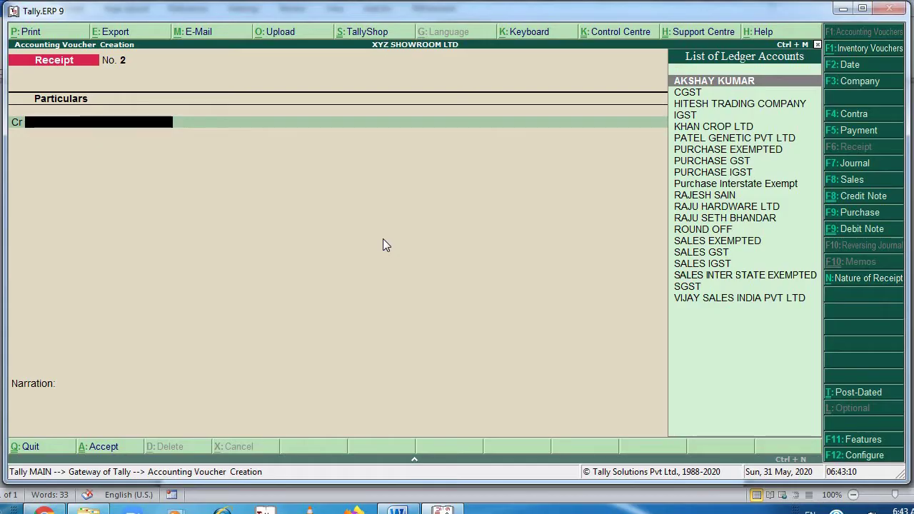
{"action": "key", "text": "F2"}
{"action": "type", "text": "1.8"}
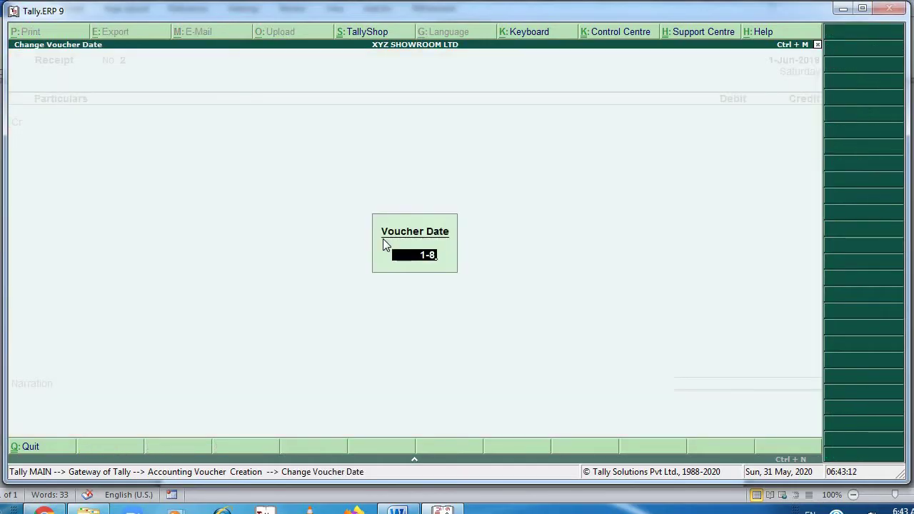
{"action": "key", "text": "Return"}
- Look up the second customer in Word and create their Tally ledger under Sundry Debtors with default details as the credit account
{"action": "key", "text": "alt+Tab"}
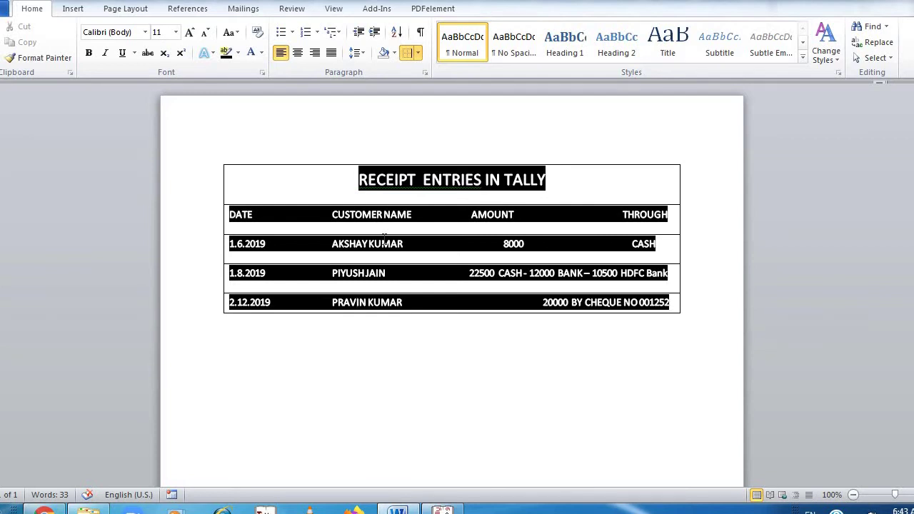
{"action": "key", "text": "alt+Tab"}
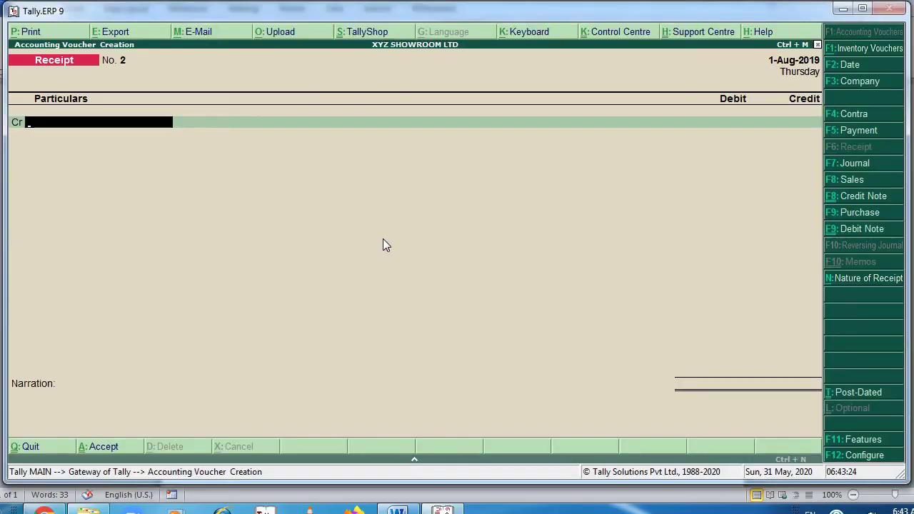
{"action": "key", "text": "alt+Tab"}
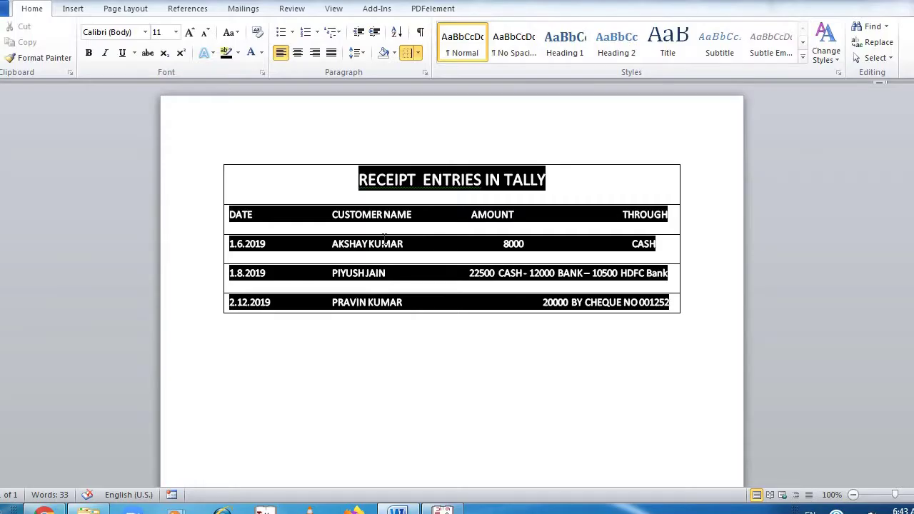
{"action": "key", "text": "alt+Tab"}
{"action": "key", "text": "alt+c"}
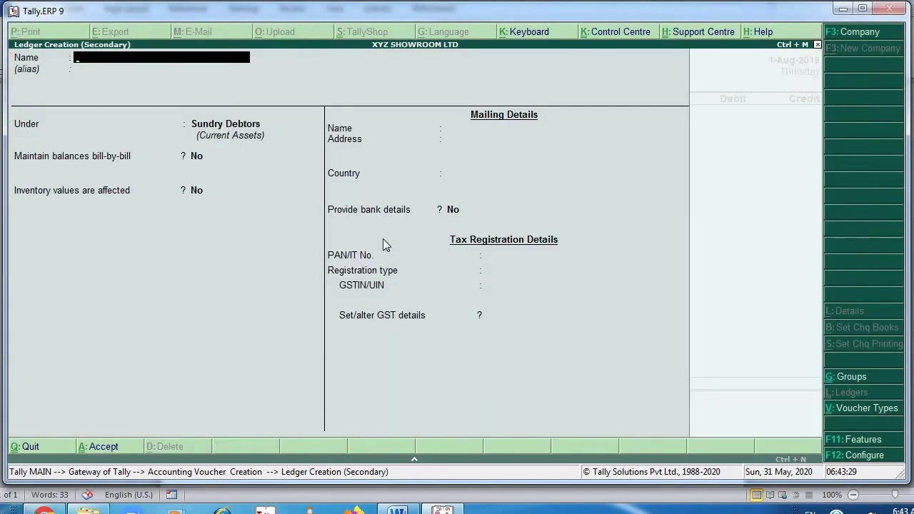
{"action": "type", "text": "PIYUSH JAIN"}
{"action": "key", "text": "Return"}
{"action": "key", "text": "Return"}
{"action": "key", "text": "Return"}
{"action": "key", "text": "Return"}
{"action": "key", "text": "Return"}
{"action": "key", "text": "Return"}
{"action": "key", "text": "Return"}
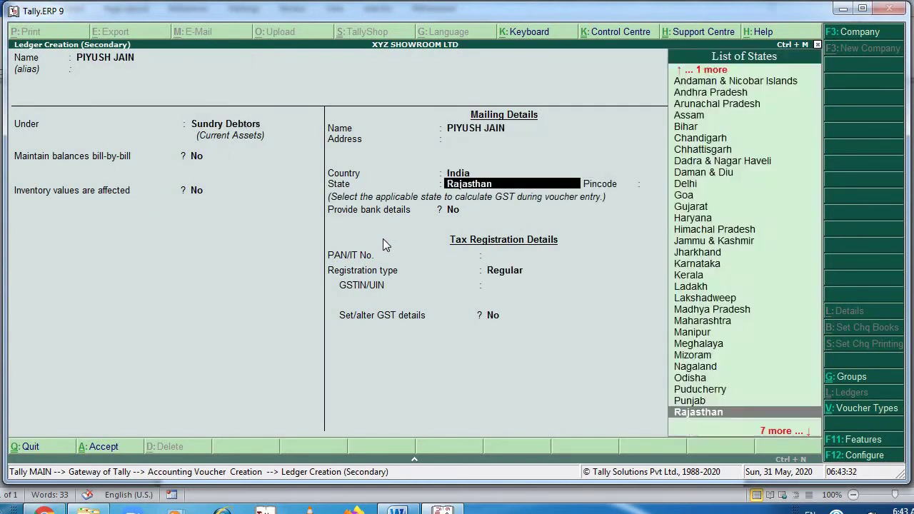
{"action": "key", "text": "Return"}
{"action": "key", "text": "Return"}
{"action": "key", "text": "Return"}
{"action": "key", "text": "Return"}
{"action": "key", "text": "Return"}
{"action": "key", "text": "Return"}
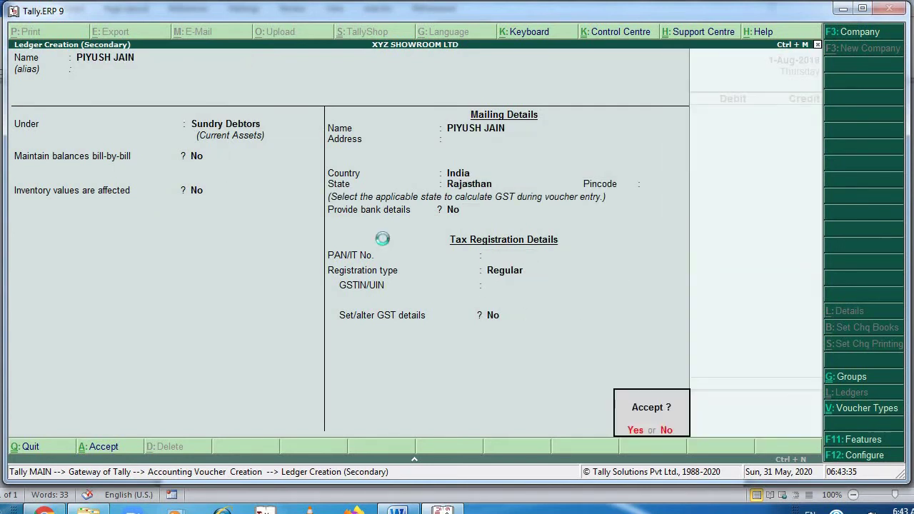
{"action": "key", "text": "Return"}
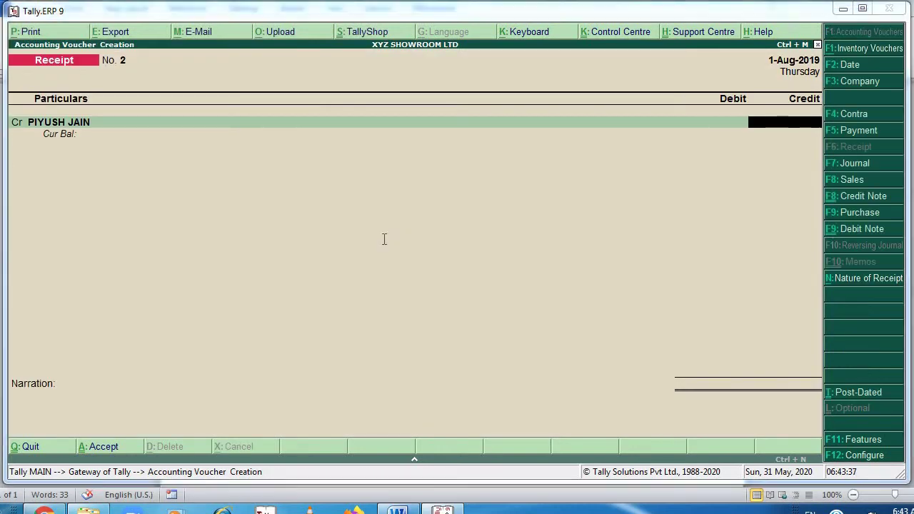
- Check the amount in the Word receipt list and credit the second customer with 22500 in Tally
{"action": "key", "text": "alt+Tab"}
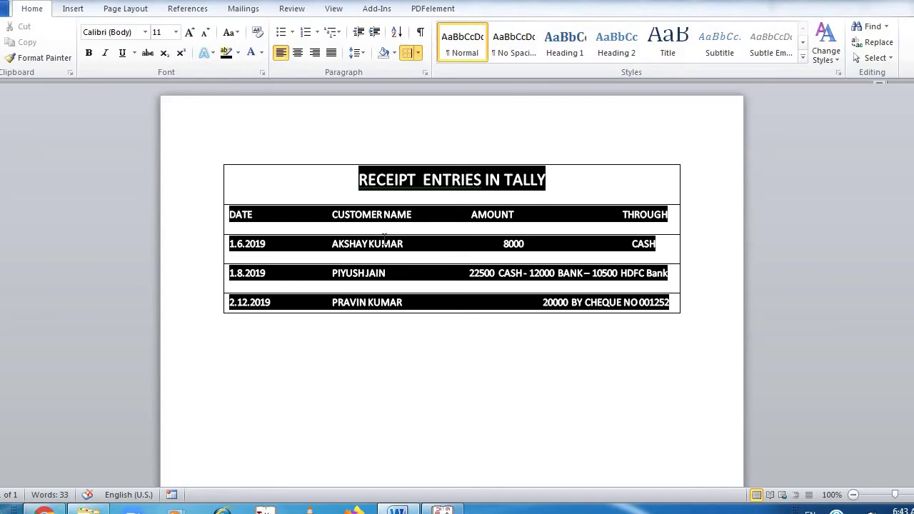
{"action": "key", "text": "alt+Tab"}
{"action": "type", "text": "22500"}
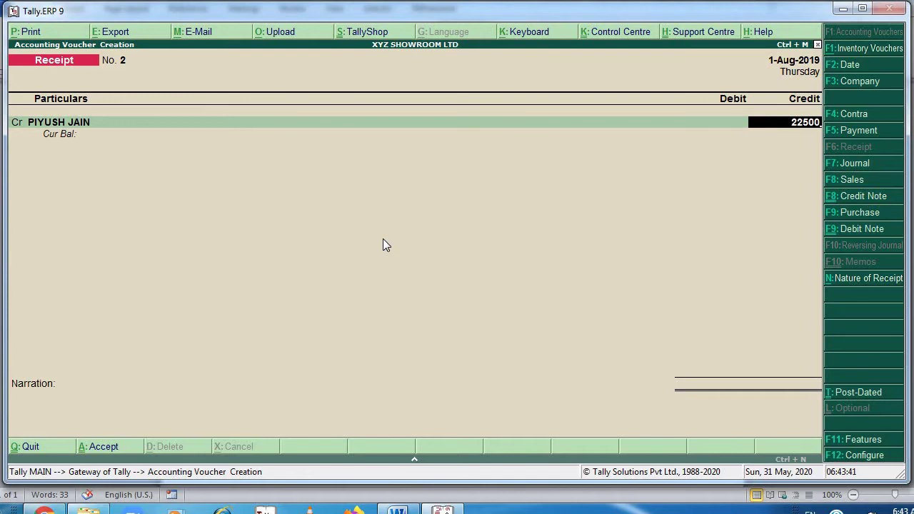
{"action": "key", "text": "Return"}
{"action": "key", "text": "Return"}
- Switch to Word and examine how the 1.8.2019 receipt is split between cash and HDFC Bank
{"action": "key", "text": "alt+Tab"}
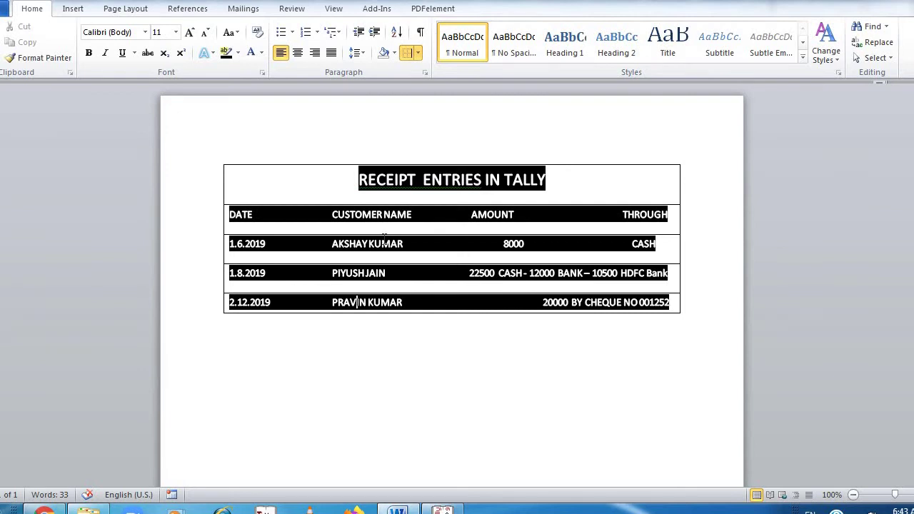
{"action": "key", "text": "Right"}
{"action": "key", "text": "Right"}
{"action": "key", "text": "Right"}
{"action": "key", "text": "Right"}
{"action": "key", "text": "Right"}
{"action": "key", "text": "Right"}
{"action": "key", "text": "Right"}
{"action": "key", "text": "Right"}
{"action": "key", "text": "Right"}
{"action": "key", "text": "Right"}
{"action": "key", "text": "Right"}
{"action": "key", "text": "Right"}
{"action": "key", "text": "Right"}
{"action": "key", "text": "Right"}
{"action": "key", "text": "Right"}
{"action": "key", "text": "Right"}
{"action": "key", "text": "Right"}
{"action": "key", "text": "Right"}
{"action": "key", "text": "Right"}
{"action": "key", "text": "Right"}
{"action": "key", "text": "Down"}
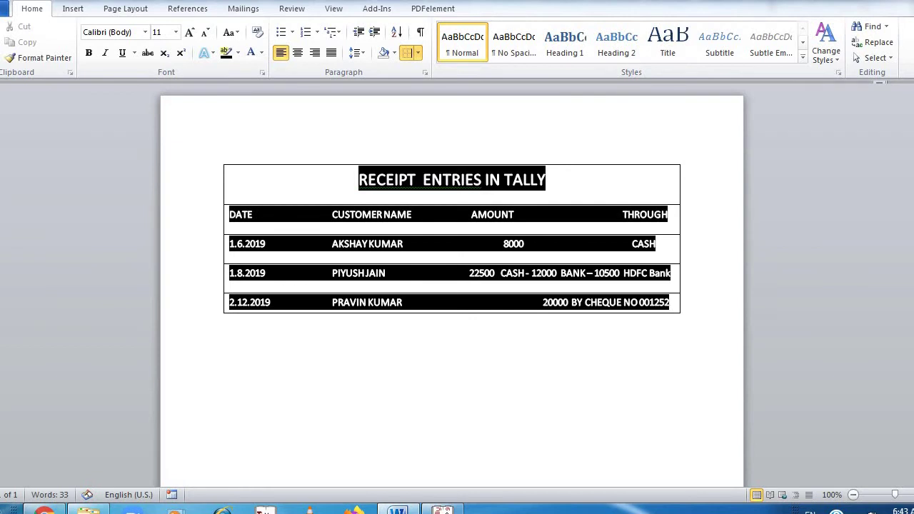
{"action": "key", "text": "BackSpace"}
{"action": "key", "text": "BackSpace"}
{"action": "key", "text": "BackSpace"}
{"action": "key", "text": "BackSpace"}
{"action": "key", "text": "BackSpace"}
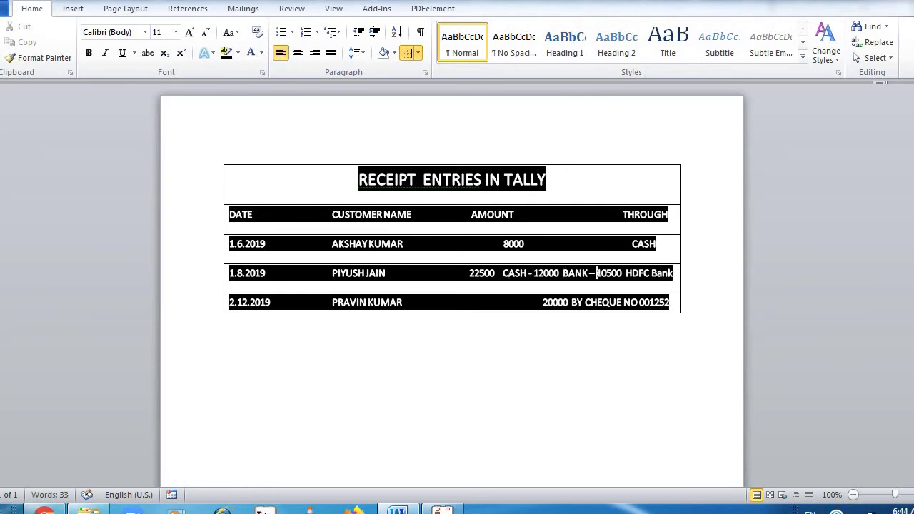
- Return to Tally and debit Cash with 12000 in the second receipt voucher
{"action": "key", "text": "alt+Tab"}
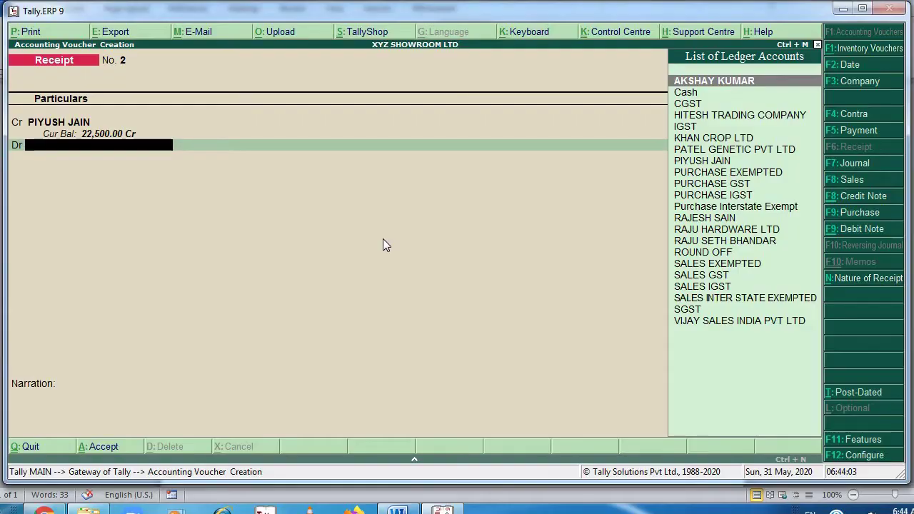
{"action": "type", "text": "C"}
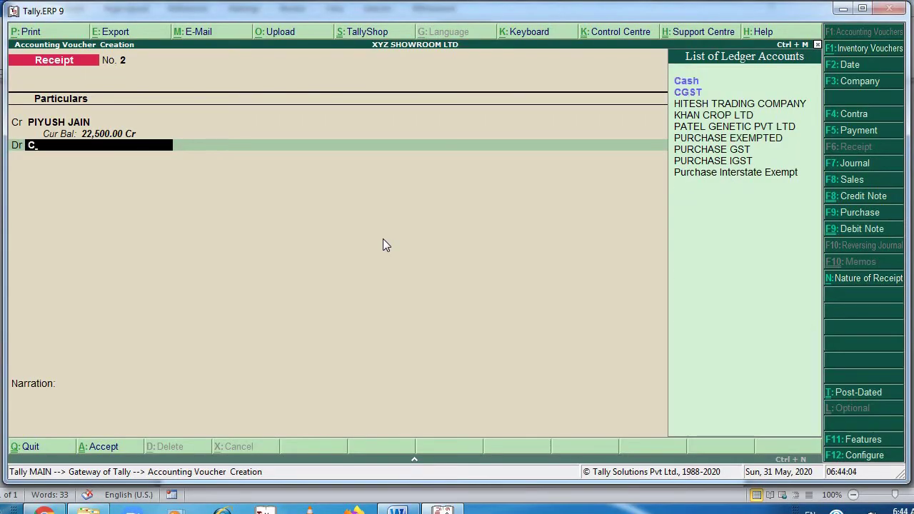
{"action": "key", "text": "Return"}
{"action": "type", "text": "1200"}
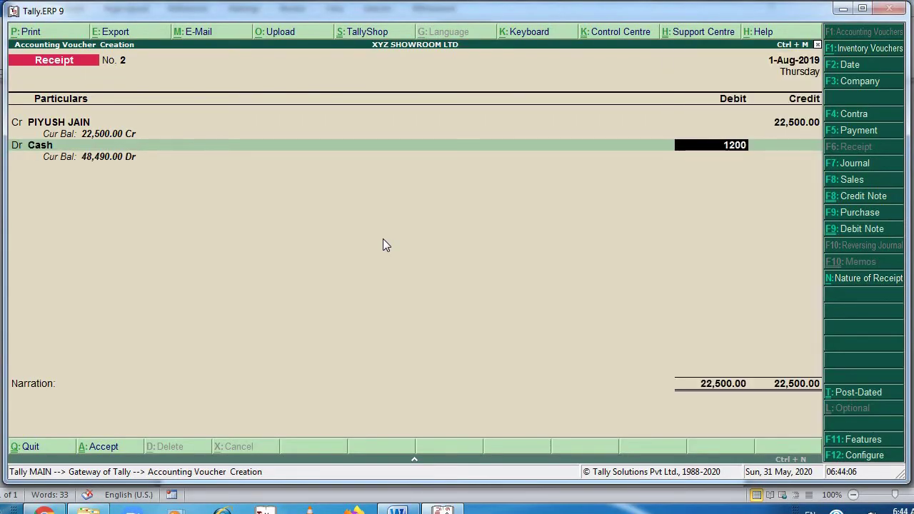
{"action": "type", "text": "0"}
{"action": "key", "text": "Return"}
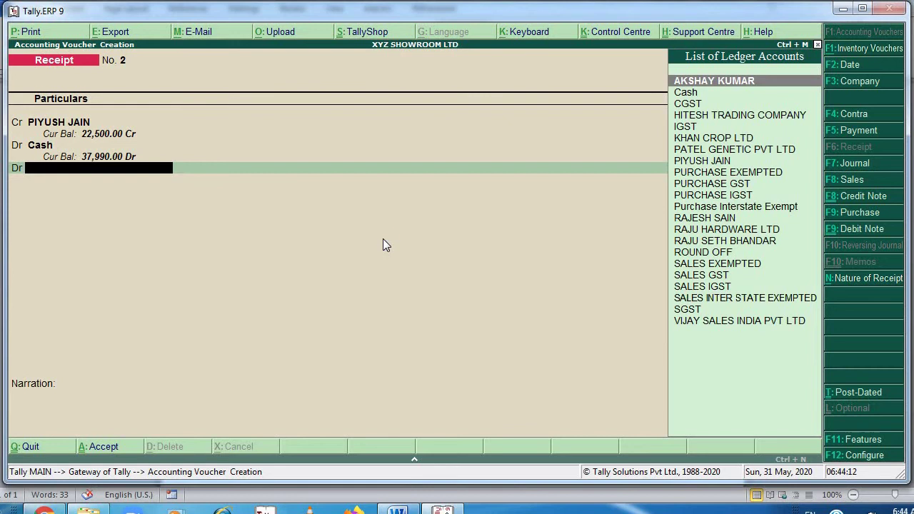
- Create a ledger named HDFC BANK under Bank Accounts from the voucher's second debit line, keeping the default account holder
{"action": "key", "text": "alt+c"}
{"action": "type", "text": "HDF"}
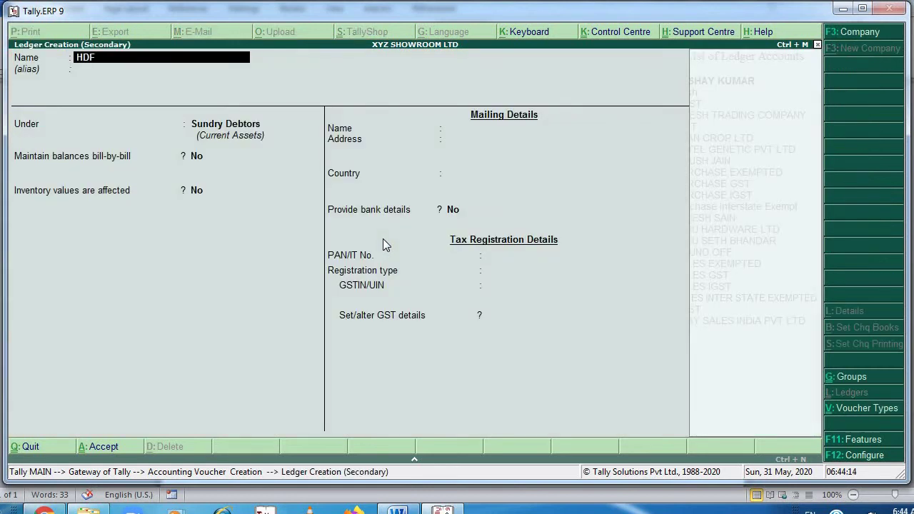
{"action": "type", "text": "C BANK"}
{"action": "key", "text": "Return"}
{"action": "key", "text": "Return"}
{"action": "type", "text": "BAN"}
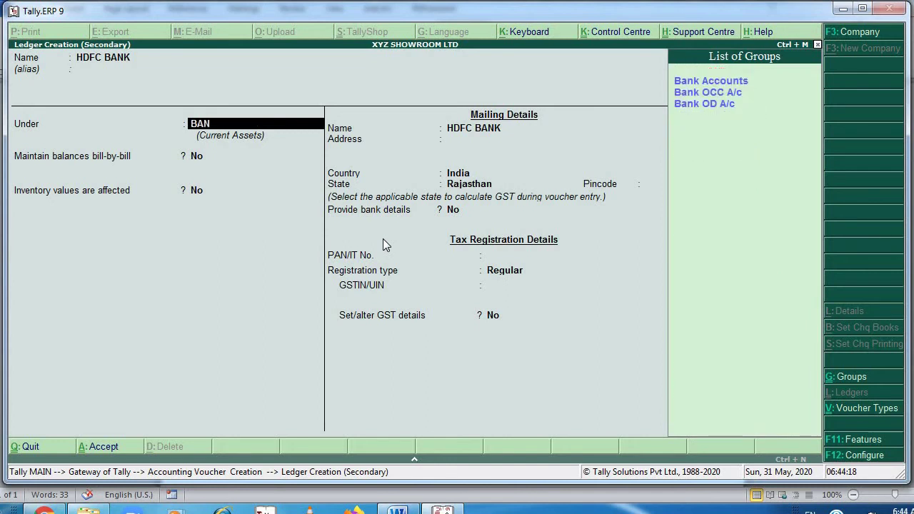
{"action": "key", "text": "Return"}
{"action": "key", "text": "Return"}
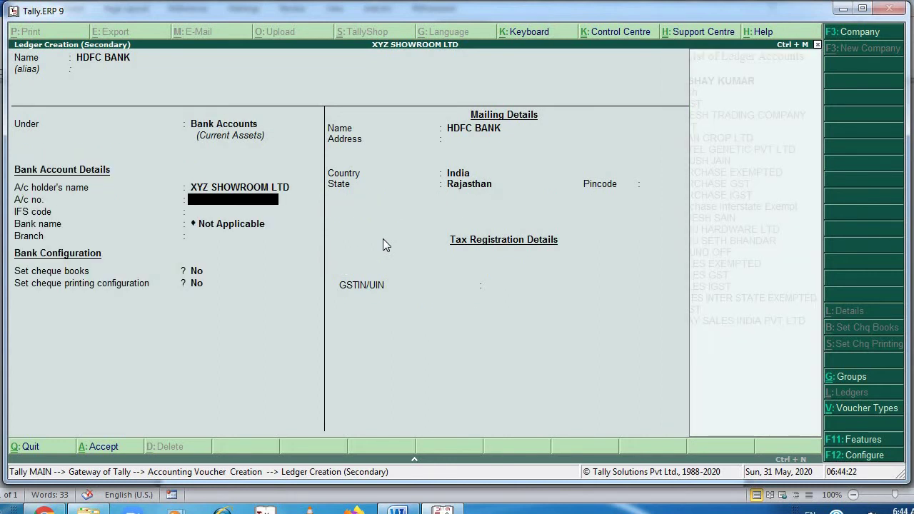
- Leave the HDFC BANK ledger's remaining bank, cheque, mailing and tax details at their defaults and save it
{"action": "key", "text": "Return"}
{"action": "key", "text": "Return"}
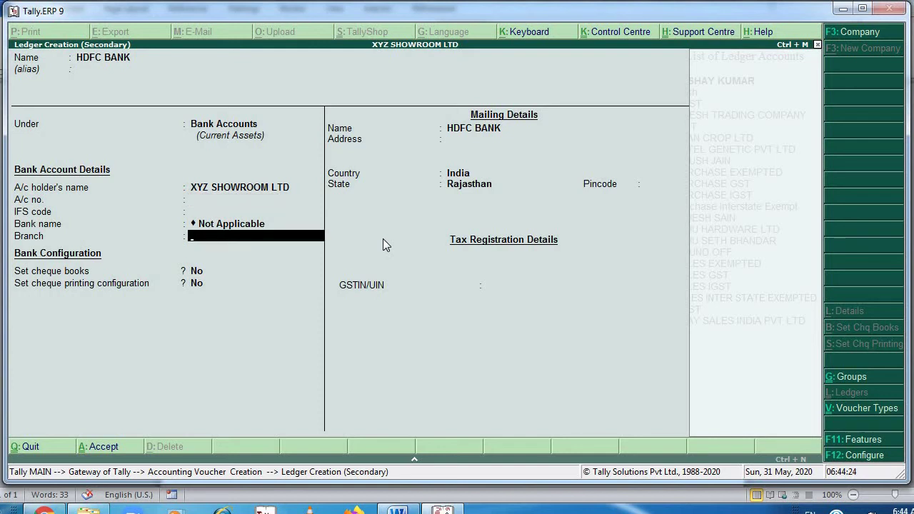
{"action": "key", "text": "BackSpace"}
{"action": "key", "text": "Return"}
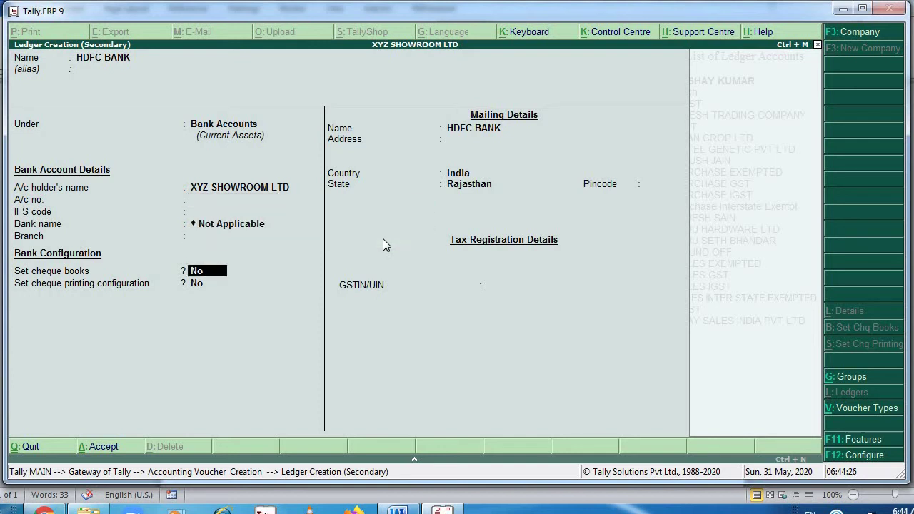
{"action": "key", "text": "Return"}
{"action": "key", "text": "Return"}
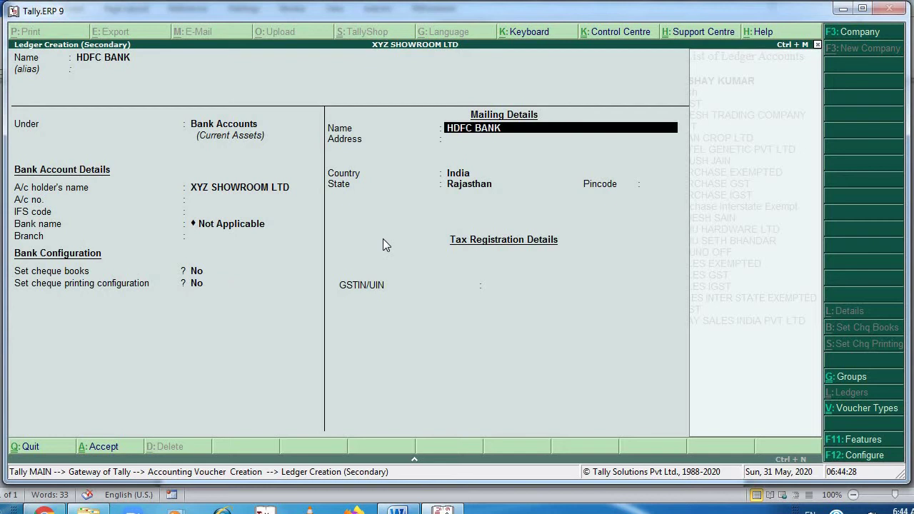
{"action": "key", "text": "Return"}
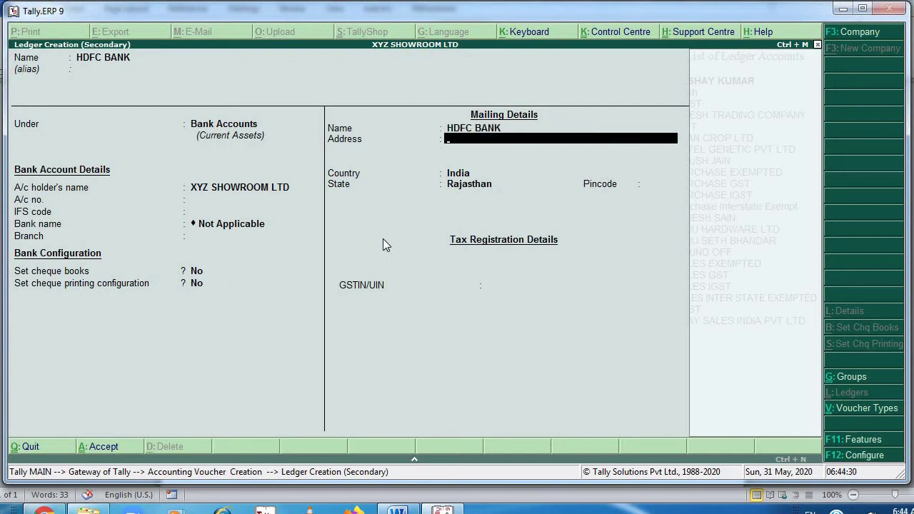
{"action": "key", "text": "Return"}
{"action": "key", "text": "Return"}
{"action": "key", "text": "Return"}
{"action": "key", "text": "Return"}
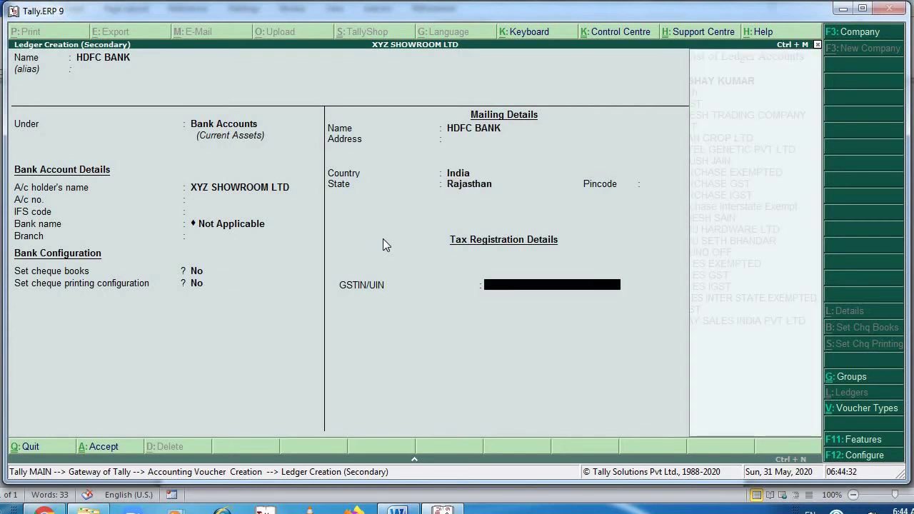
{"action": "key", "text": "Return"}
{"action": "key", "text": "Return"}
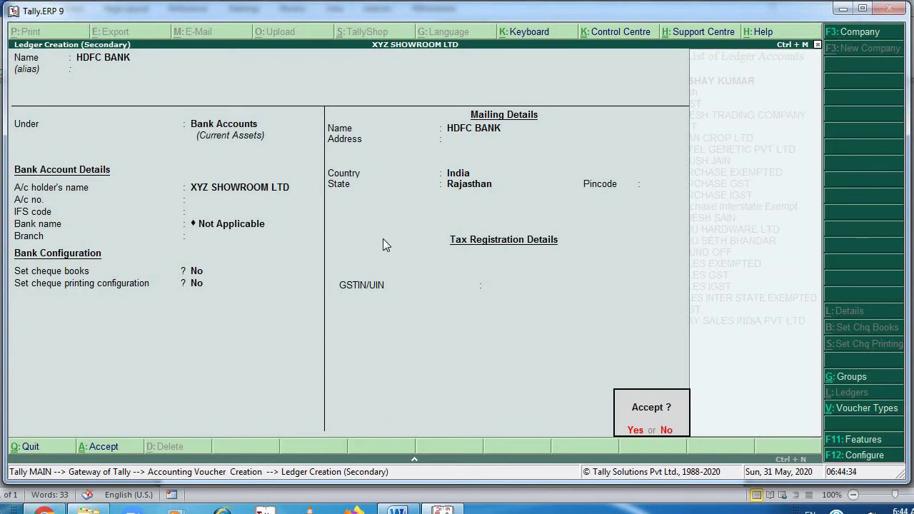
{"action": "key", "text": "Return"}
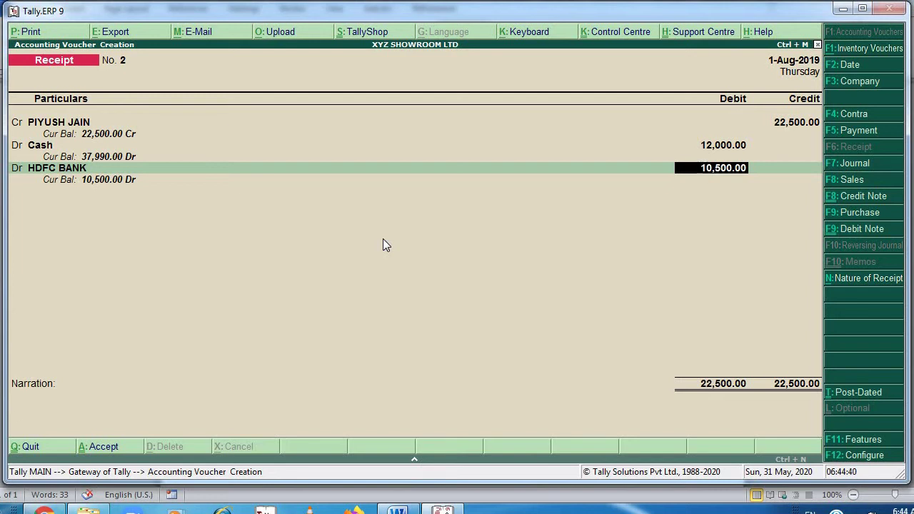
- Debit HDFC BANK with 10500, check the Word receipt list, and set the bank allocation to e-Fund Transfer dated 1-Aug-2019
{"action": "key", "text": "Return"}
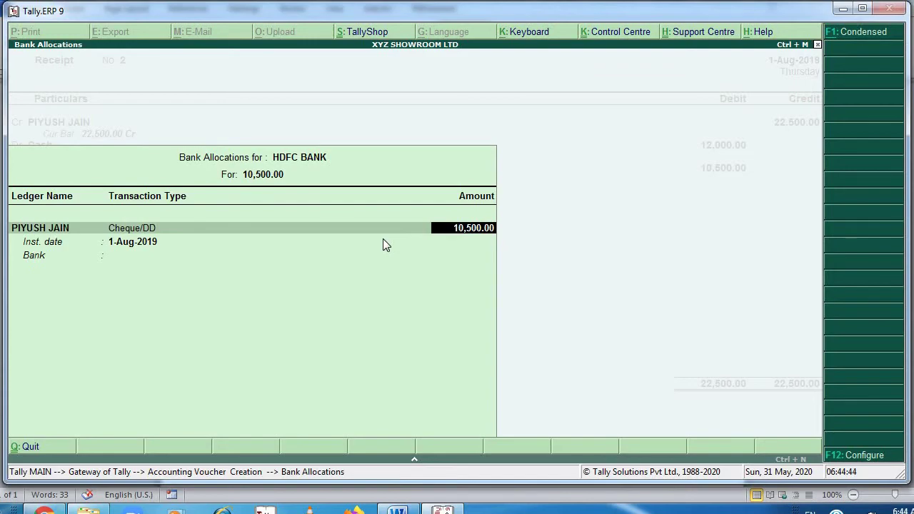
{"action": "key", "text": "BackSpace"}
{"action": "key", "text": "alt+Tab"}
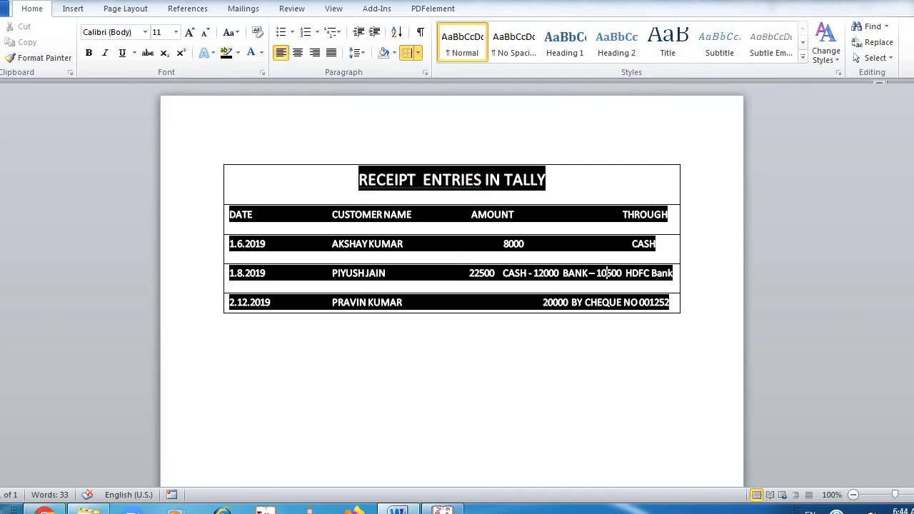
{"action": "key", "text": "alt+Tab"}
{"action": "key", "text": "Down"}
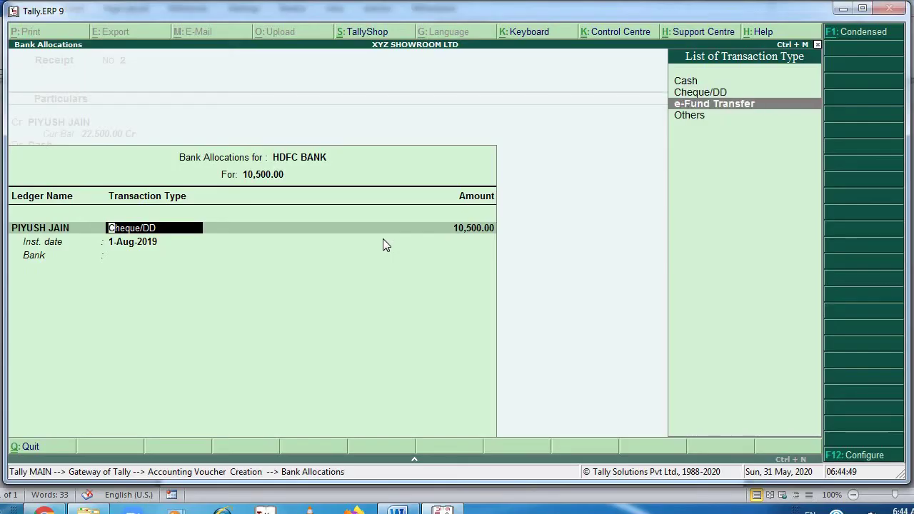
{"action": "key", "text": "Up"}
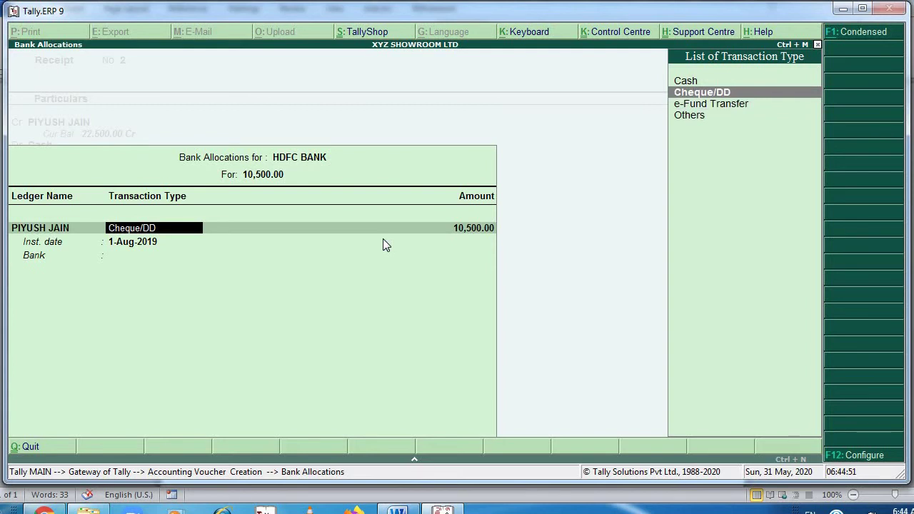
{"action": "key", "text": "Down"}
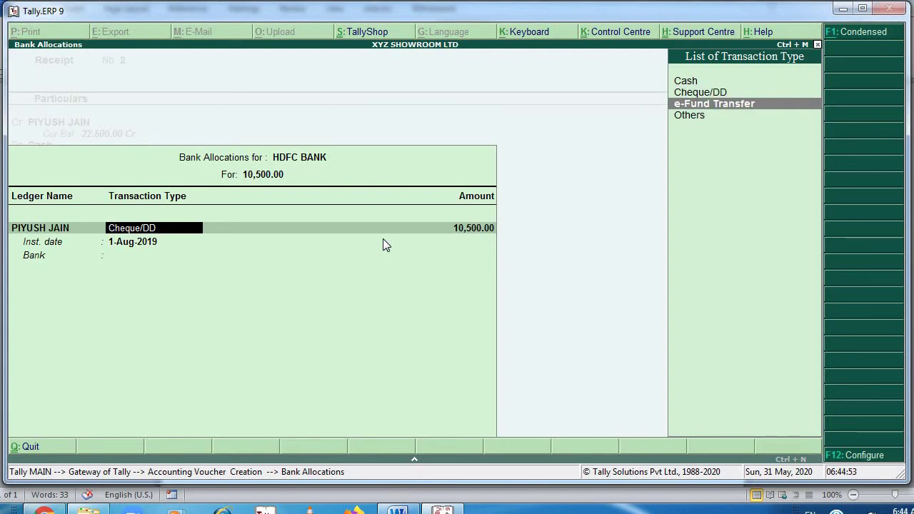
{"action": "key", "text": "Return"}
{"action": "key", "text": "Return"}
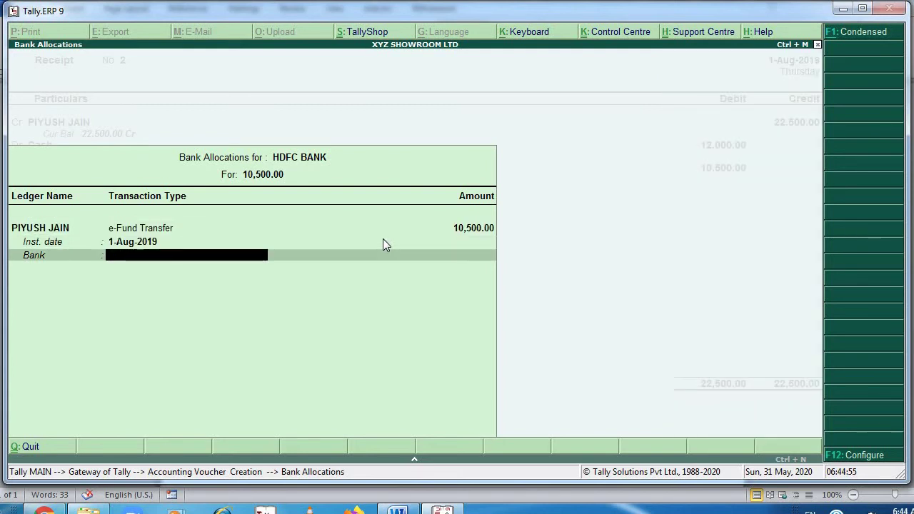
- Leave the allocation's bank name and the narration blank and save the second receipt voucher
{"action": "key", "text": "Return"}
{"action": "key", "text": "Return"}
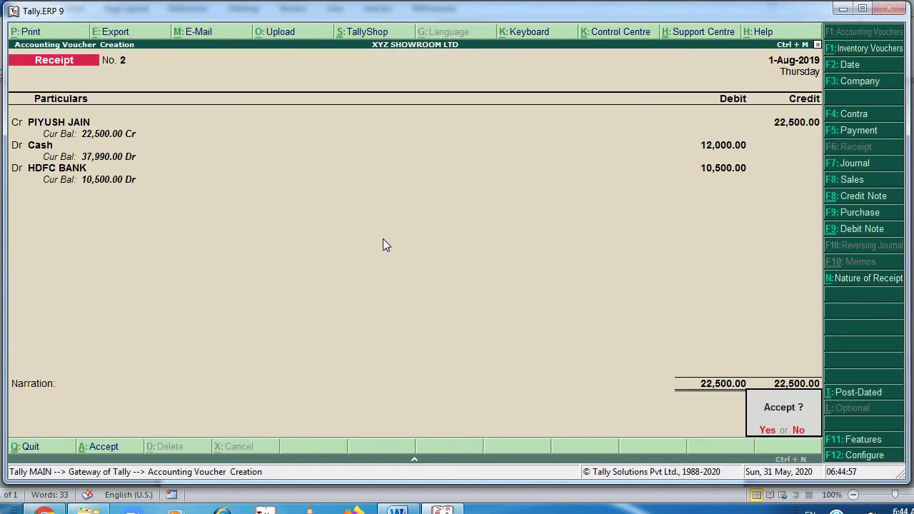
{"action": "key", "text": "Return"}
- Look up the third customer in Word and enter a new Tally ledger in the customer's name under Sundry Debtors
{"action": "left_click", "coordinate": [397, 510]}
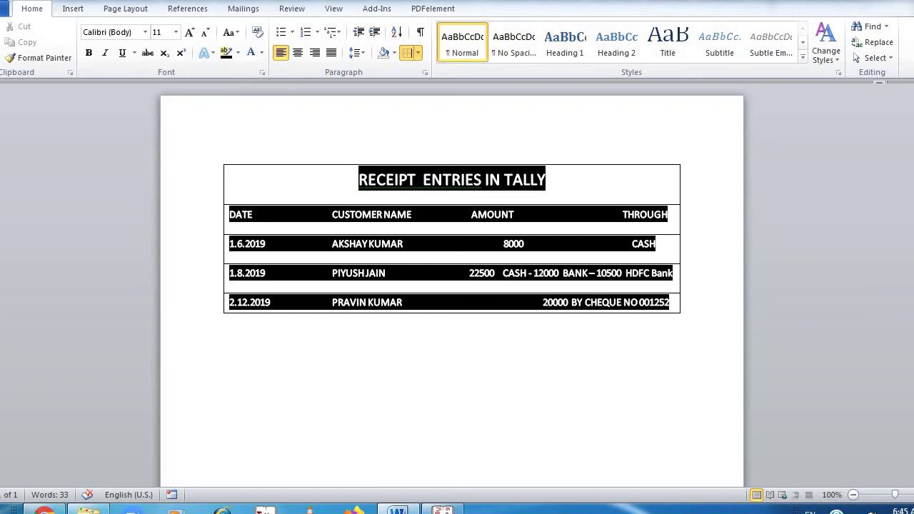
{"action": "key", "text": "alt+Tab"}
{"action": "key", "text": "alt+c"}
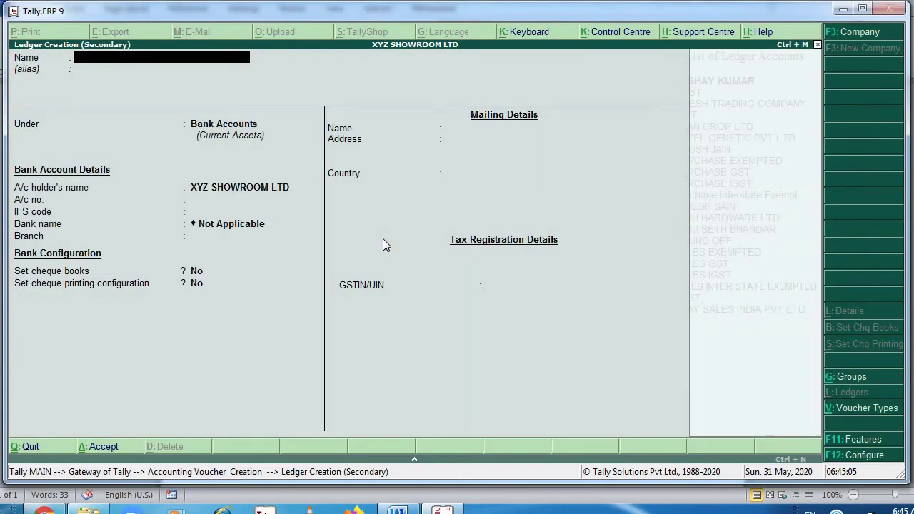
{"action": "type", "text": "PRAVEN KUMAR"}
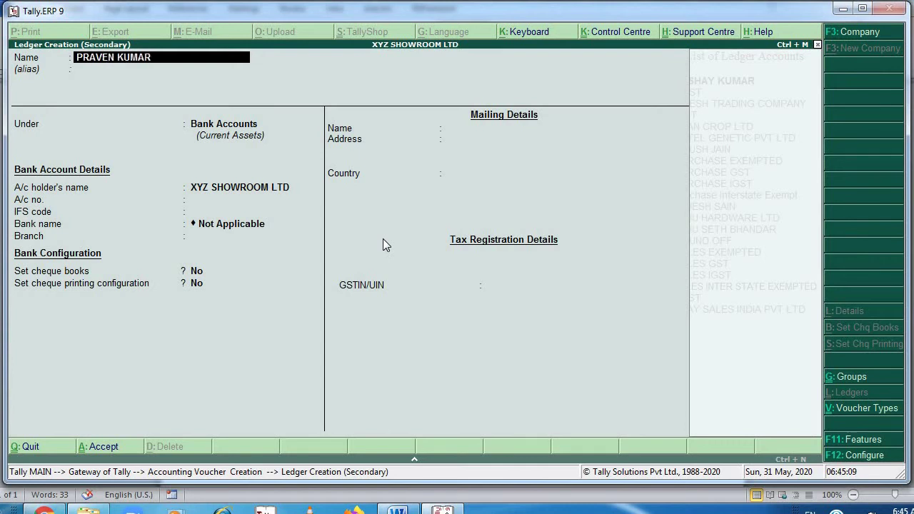
{"action": "key", "text": "Return"}
{"action": "type", "text": "SU"}
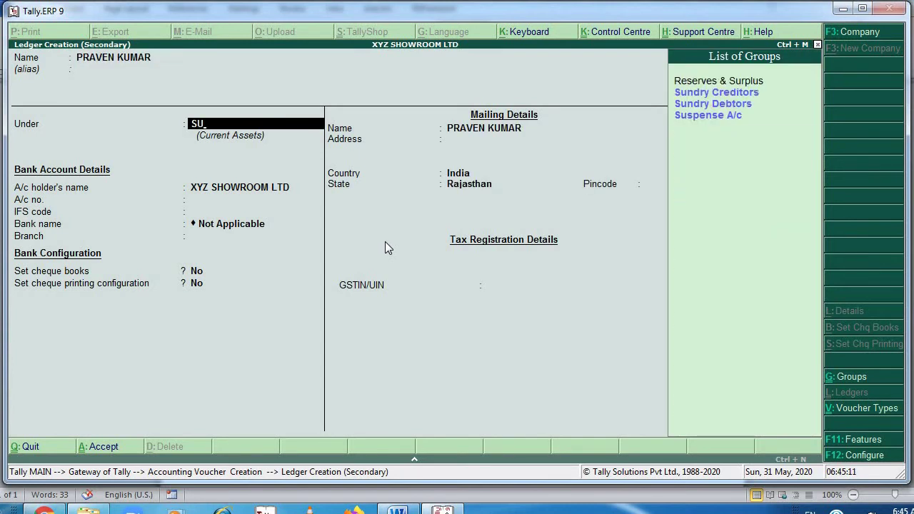
{"action": "key", "text": "Down"}
{"action": "key", "text": "Down"}
{"action": "key", "text": "Return"}
- Keep the default balance, mailing and tax details for the third customer's ledger and save it as the credit account
{"action": "key", "text": "Return"}
{"action": "key", "text": "Return"}
{"action": "key", "text": "Return"}
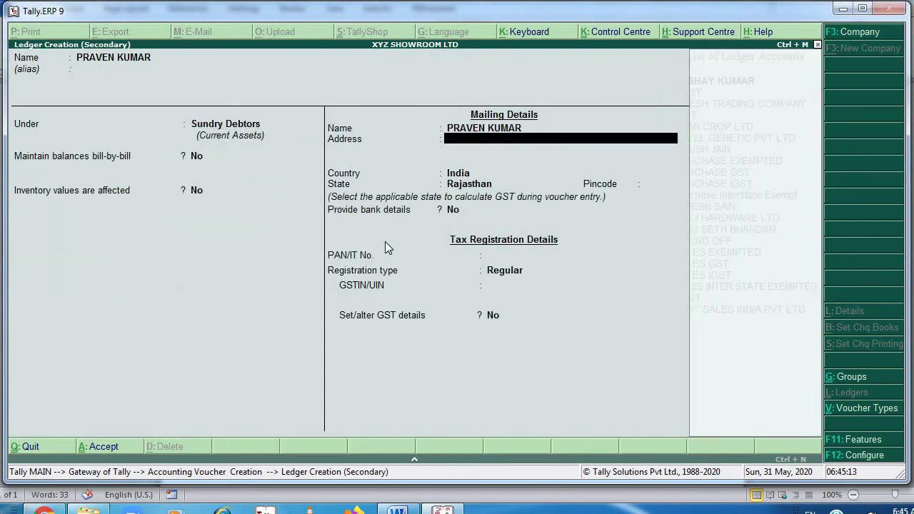
{"action": "key", "text": "Return"}
{"action": "key", "text": "Return"}
{"action": "key", "text": "Return"}
{"action": "key", "text": "Return"}
{"action": "key", "text": "Return"}
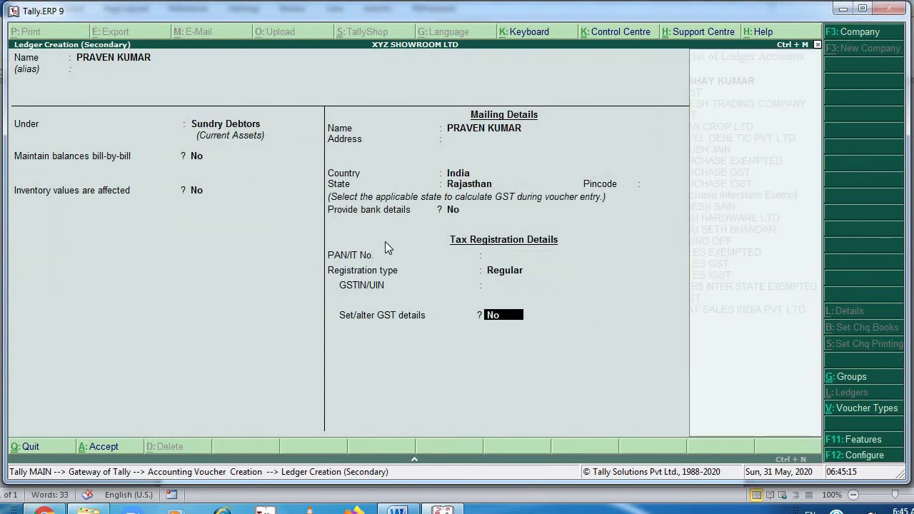
{"action": "key", "text": "Return"}
{"action": "key", "text": "Return"}
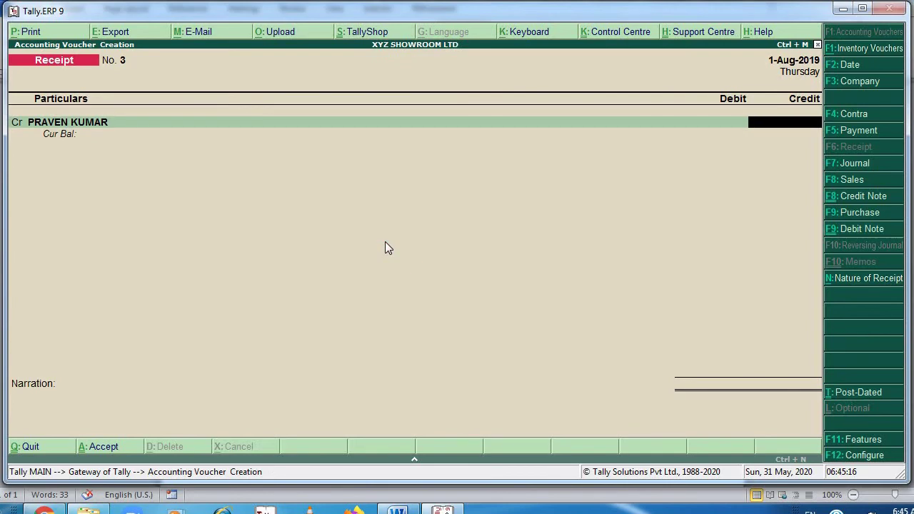
- Check the amount in the Word receipt list and credit the third customer with 20000 in Tally
{"action": "key", "text": "alt+Tab"}
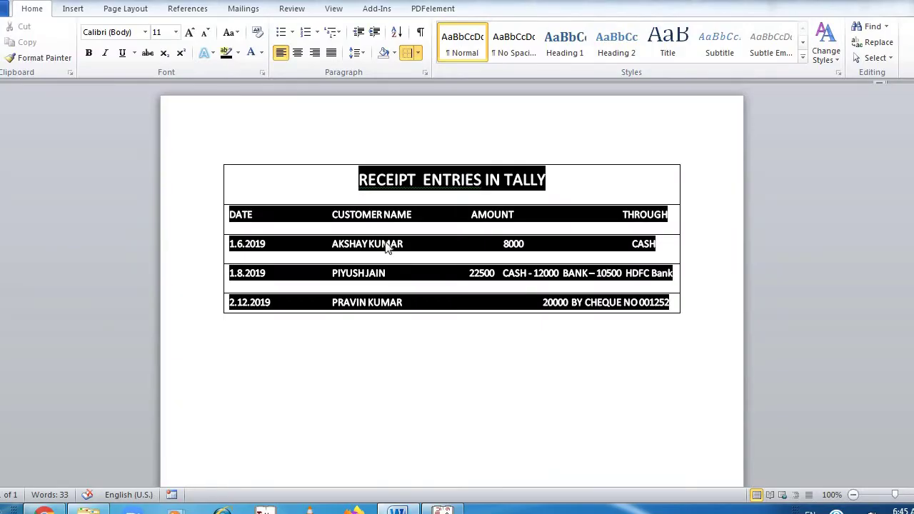
{"action": "key", "text": "alt+Tab"}
{"action": "type", "text": "20000"}
{"action": "key", "text": "Return"}
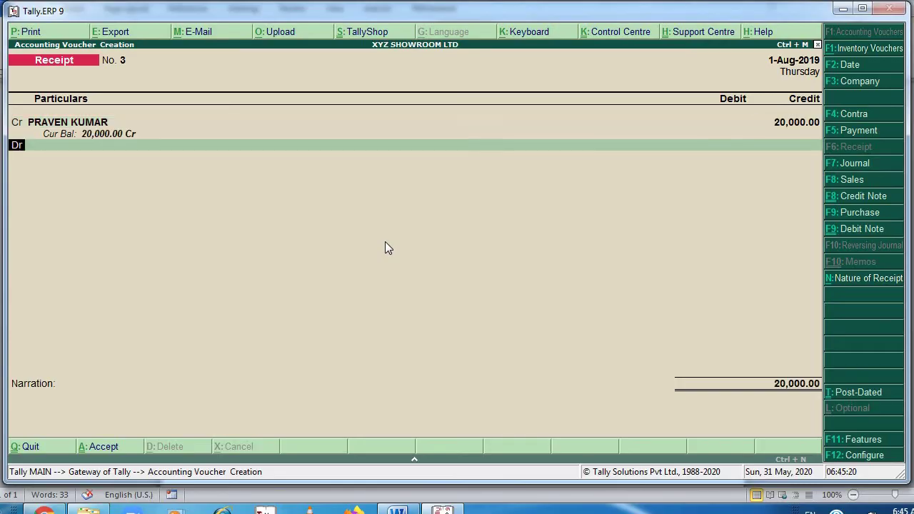
- Check the third receipt's payment method in Word and debit HDFC BANK with 20000 in Tally
{"action": "key", "text": "alt+Tab"}
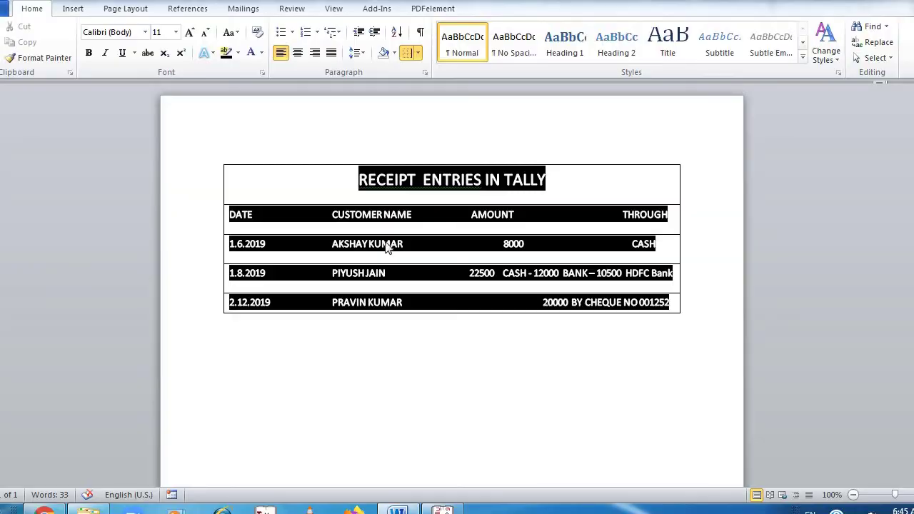
{"action": "key", "text": "alt+Tab"}
{"action": "type", "text": "H"}
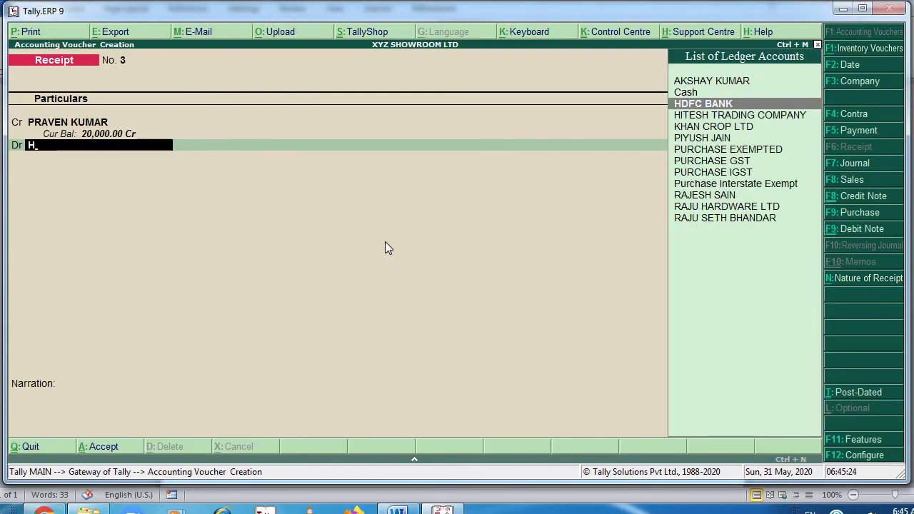
{"action": "key", "text": "Return"}
{"action": "key", "text": "Return"}
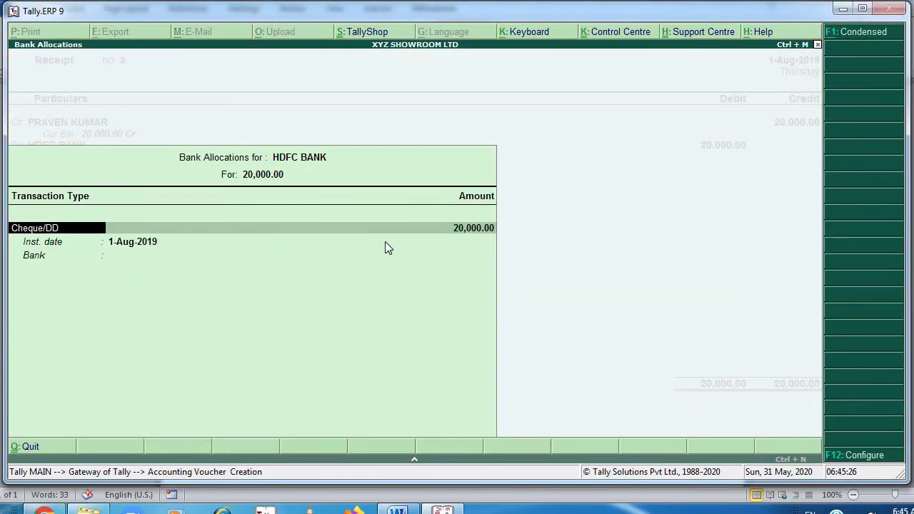
- Allocate the 20000 as Cheque/DD dated 1-Aug-2019 without a bank name and save the third receipt voucher
{"action": "key", "text": "Return"}
{"action": "key", "text": "Return"}
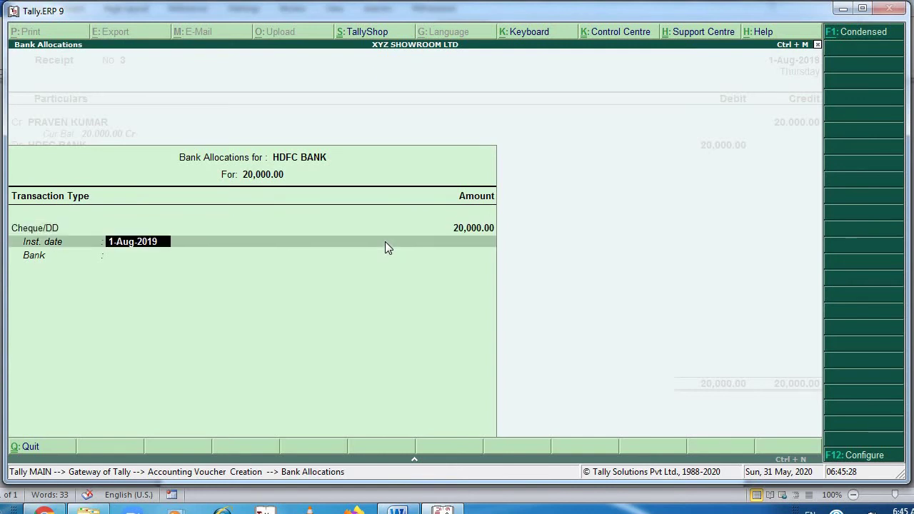
{"action": "key", "text": "Return"}
{"action": "key", "text": "Return"}
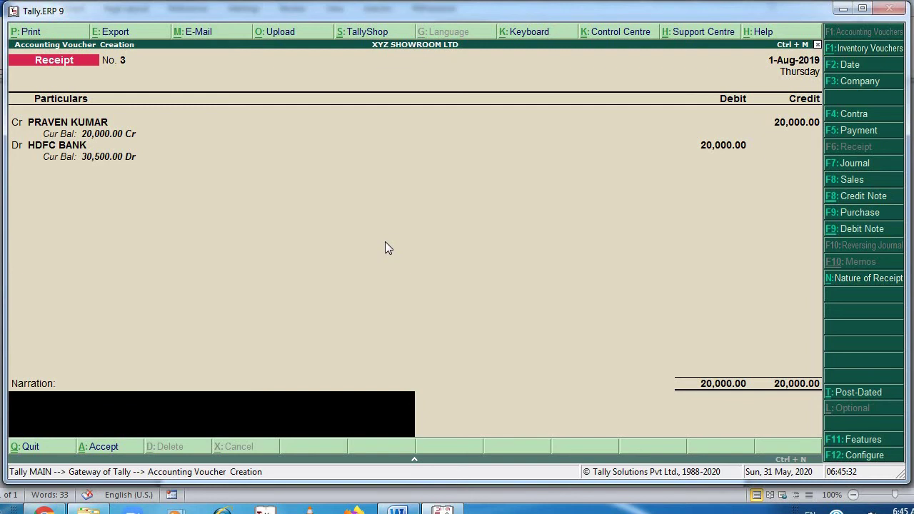
{"action": "key", "text": "Return"}
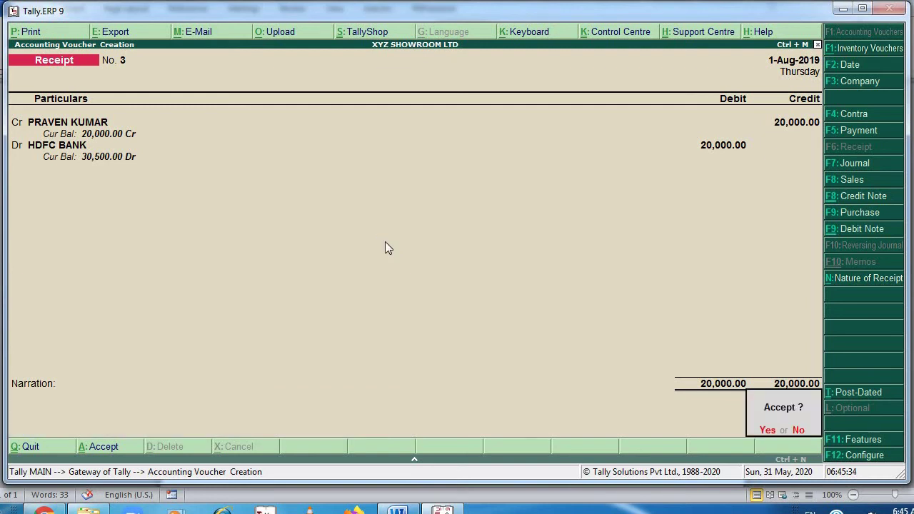
{"action": "key", "text": "Return"}
- Credit HITESH TRADING COMPANY with 1000 in the fourth receipt voucher
{"action": "key", "text": "BackSpace"}
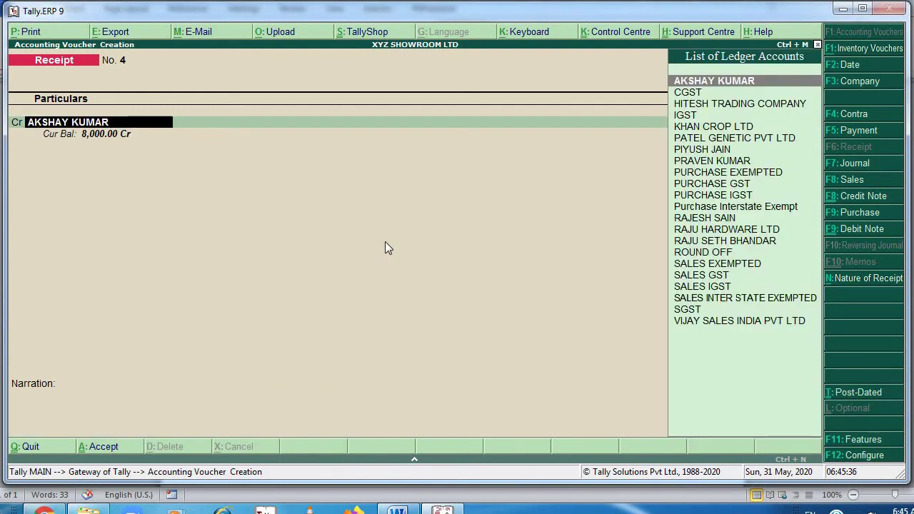
{"action": "key", "text": "Down"}
{"action": "key", "text": "Down"}
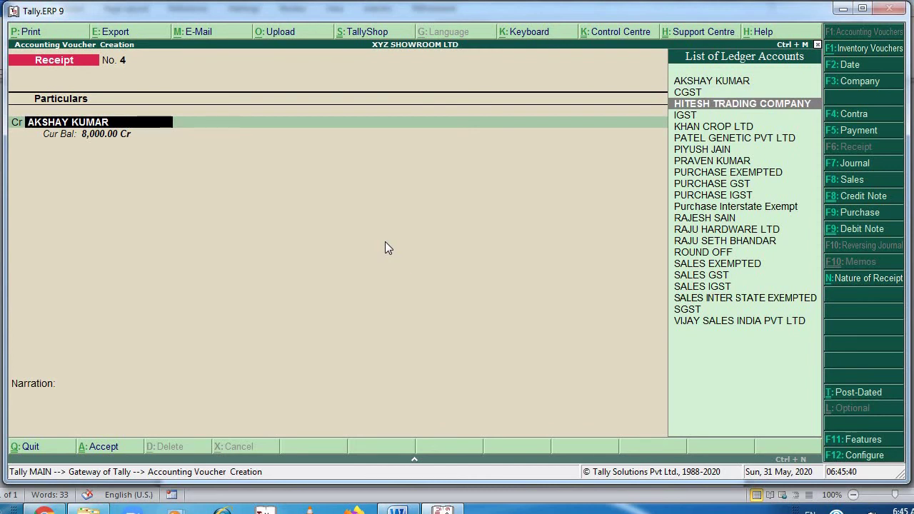
{"action": "key", "text": "Return"}
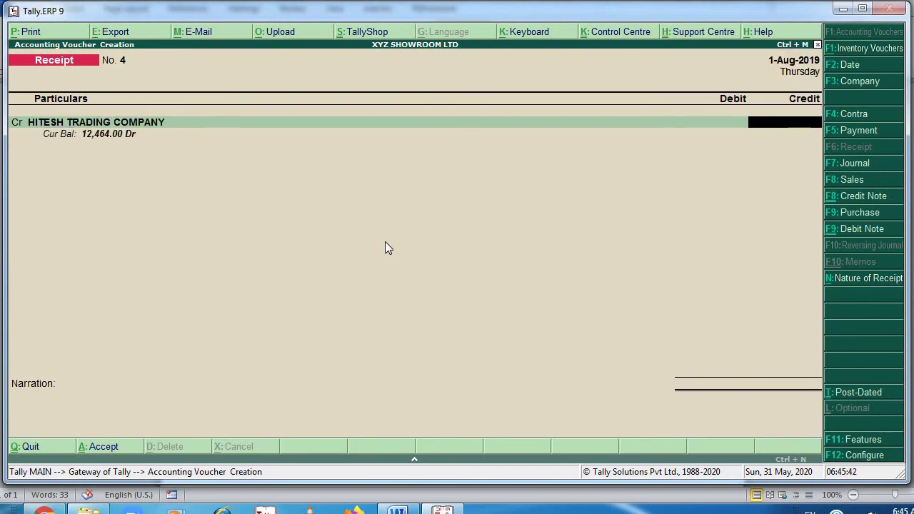
{"action": "type", "text": "1000"}
{"action": "key", "text": "Return"}
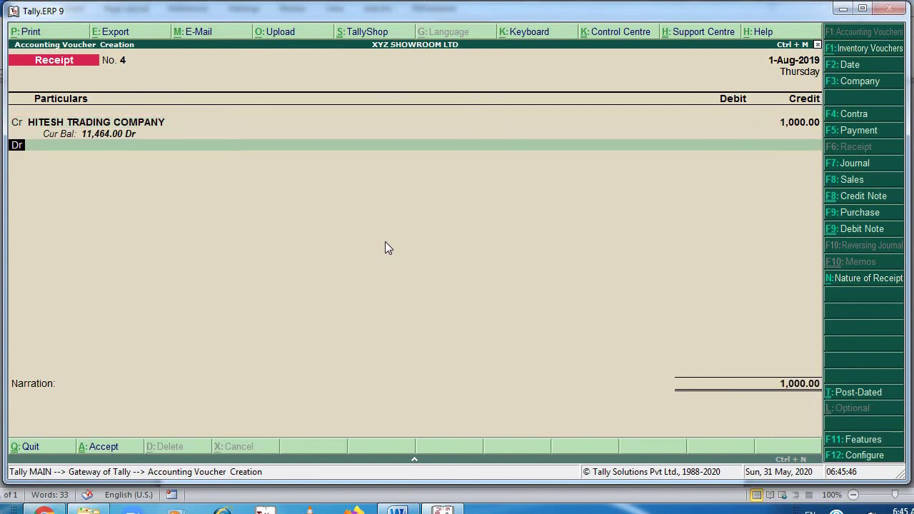
- Debit Cash with 1000 in the fourth receipt voucher and leave the narration blank
{"action": "type", "text": "C"}
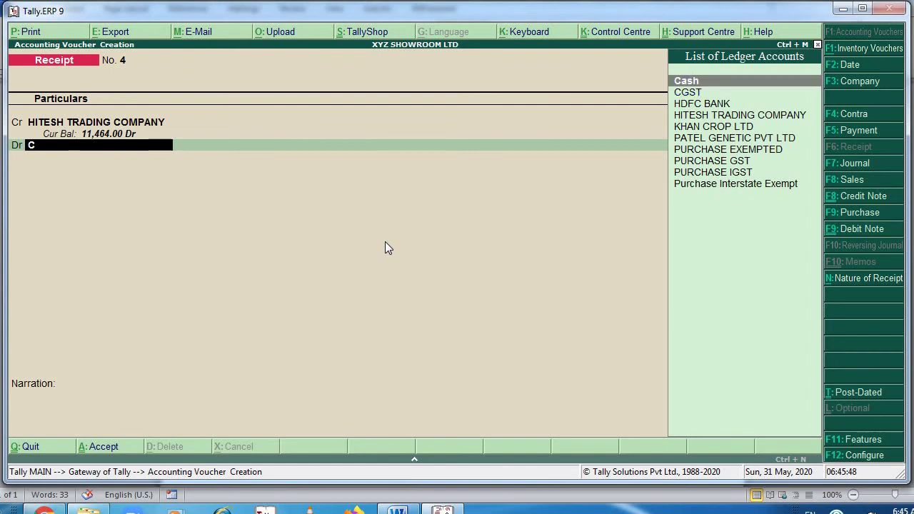
{"action": "key", "text": "Return"}
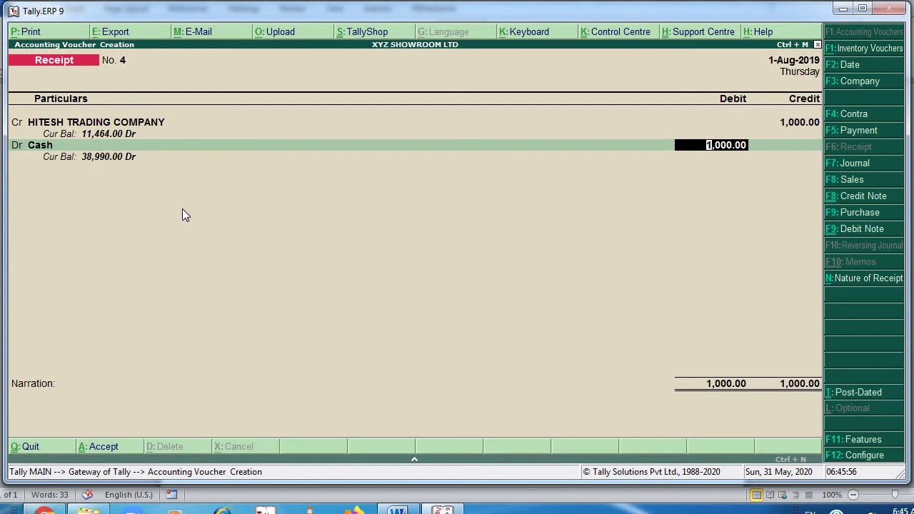
{"action": "key", "text": "Return"}
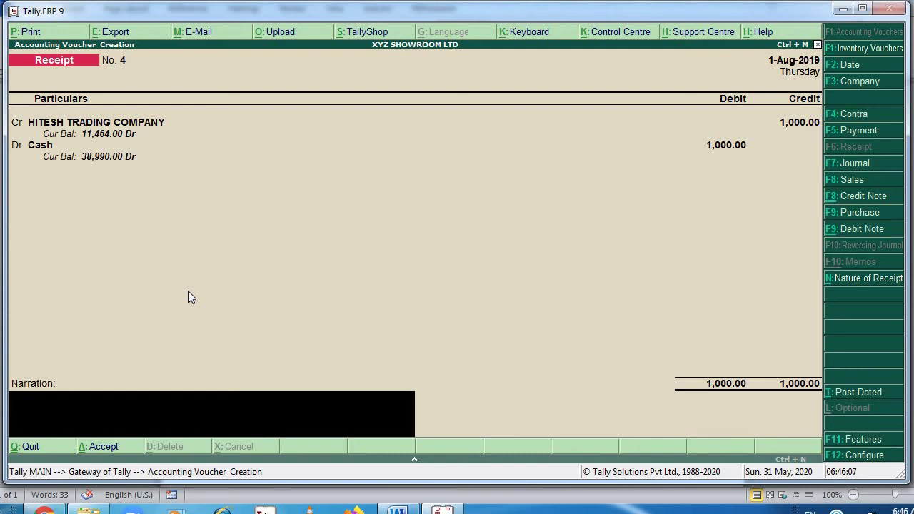
{"action": "key", "text": "Return"}
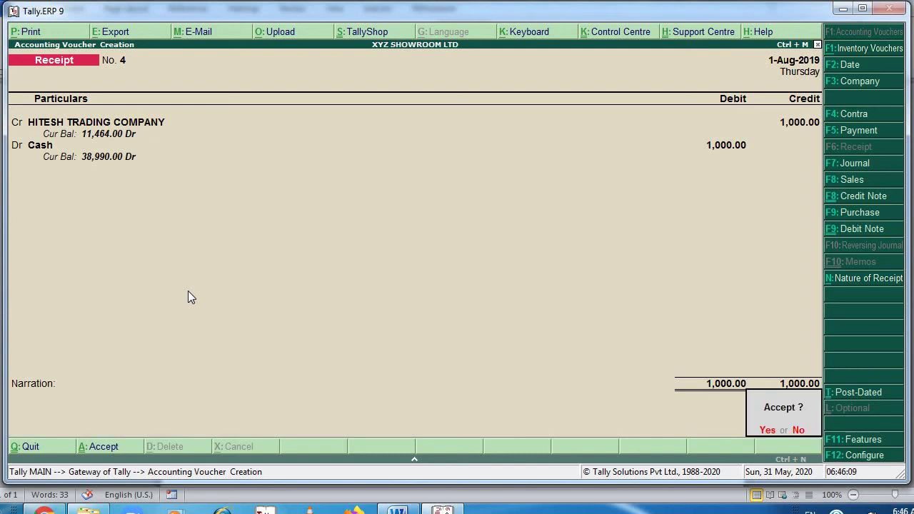